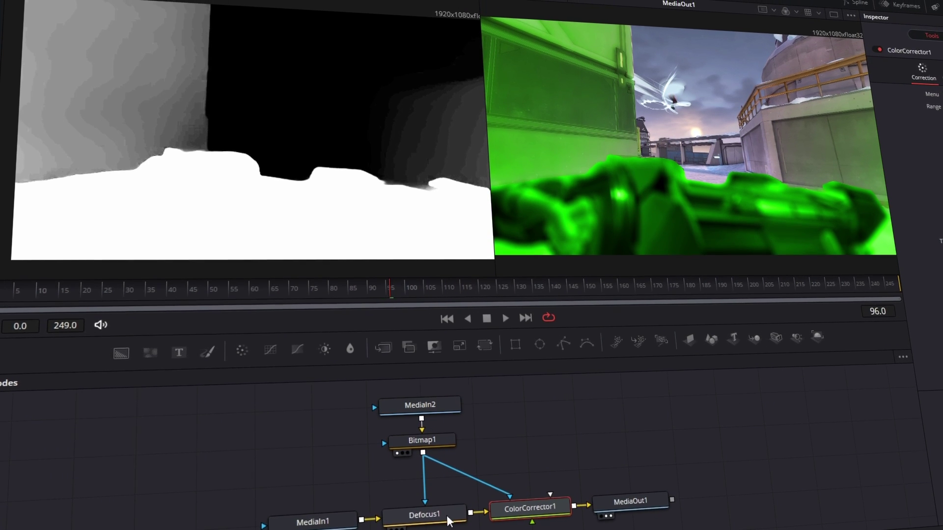
- Scrub through the yoru test.mov clip on the timeline to review the gameplay footage
{"action": "mouse_move", "coordinate": [448, 521]}
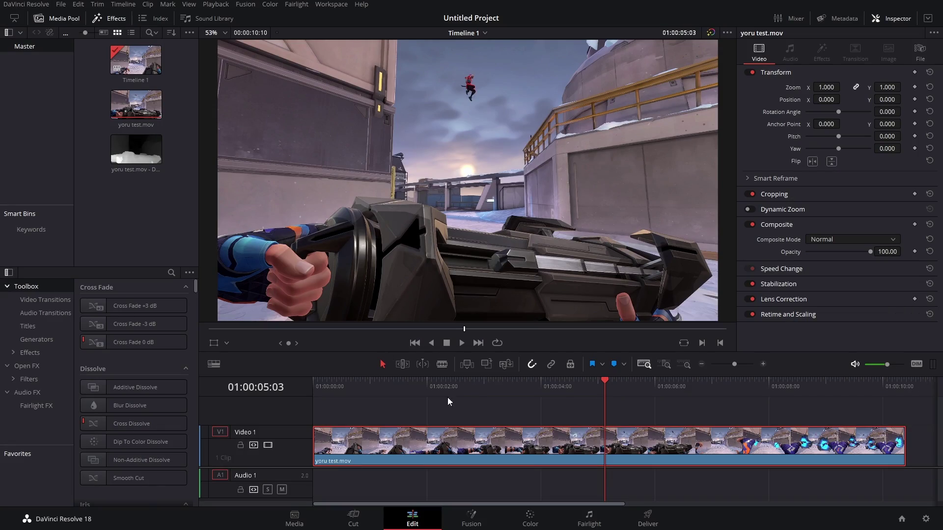
{"action": "left_click_drag", "start_coordinate": [432, 384], "coordinate": [505, 379]}
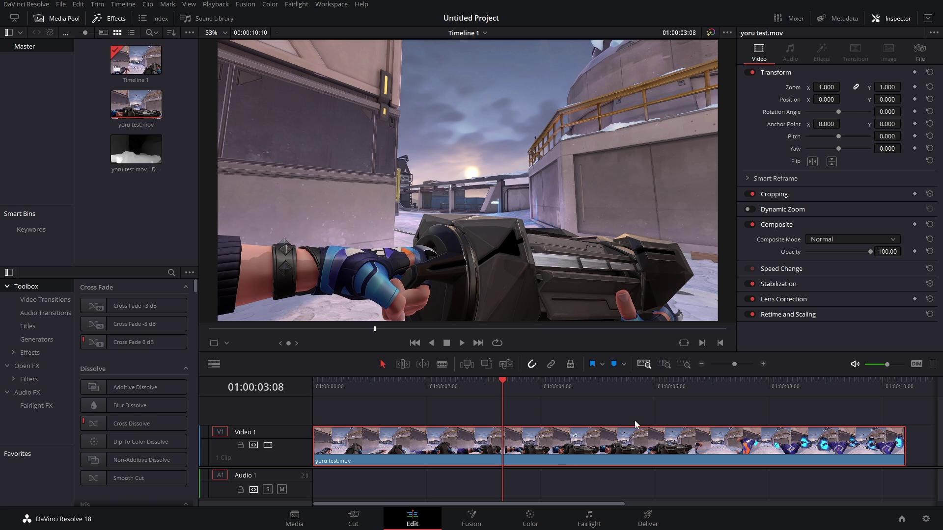
{"action": "left_click_drag", "start_coordinate": [443, 384], "coordinate": [727, 424]}
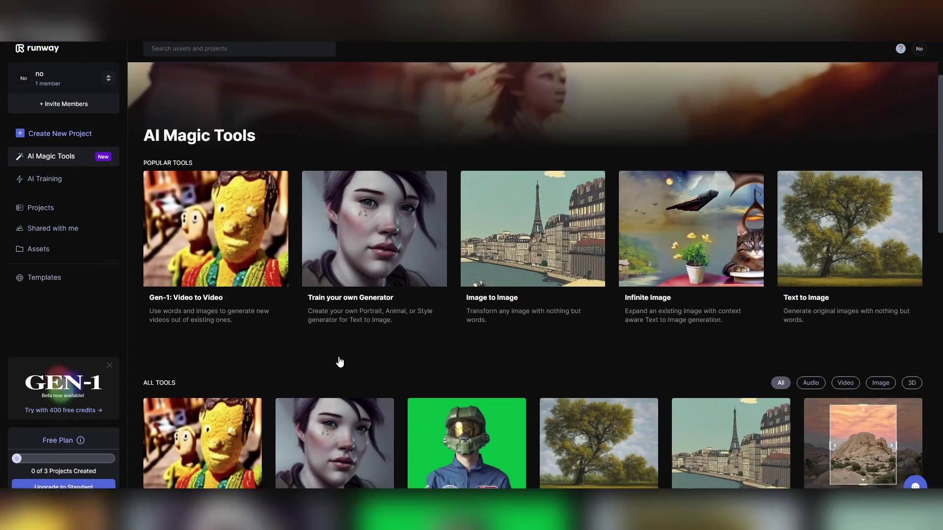
- Switch to Runway and open the Extract Depth tool from the AI Magic Tools collection
{"action": "scroll", "coordinate": [337, 362], "scroll_direction": "down", "scroll_amount": 6}
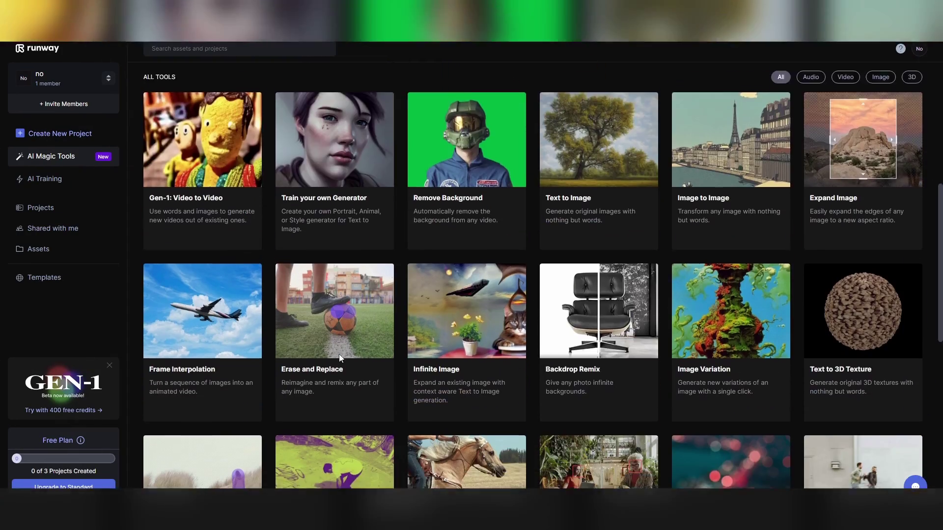
{"action": "scroll", "coordinate": [339, 357], "scroll_direction": "down", "scroll_amount": 5}
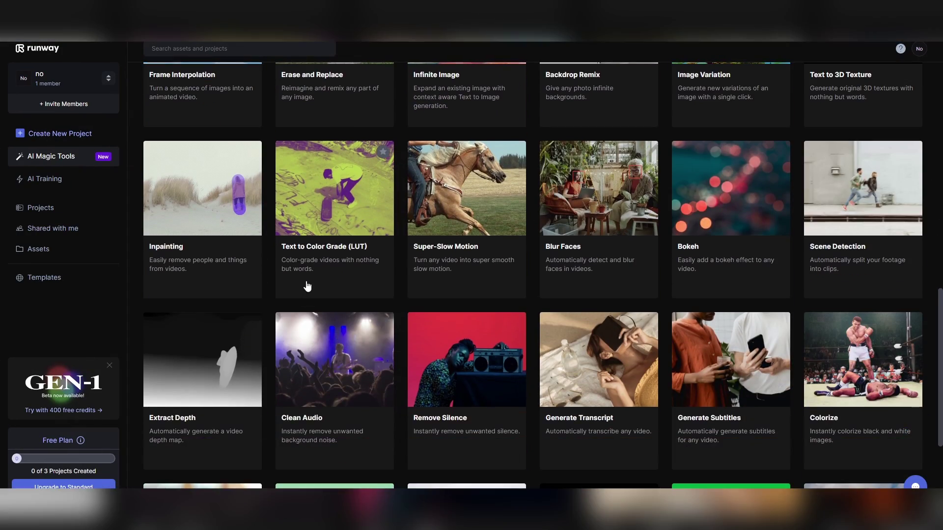
{"action": "scroll", "coordinate": [307, 286], "scroll_direction": "down", "scroll_amount": 1}
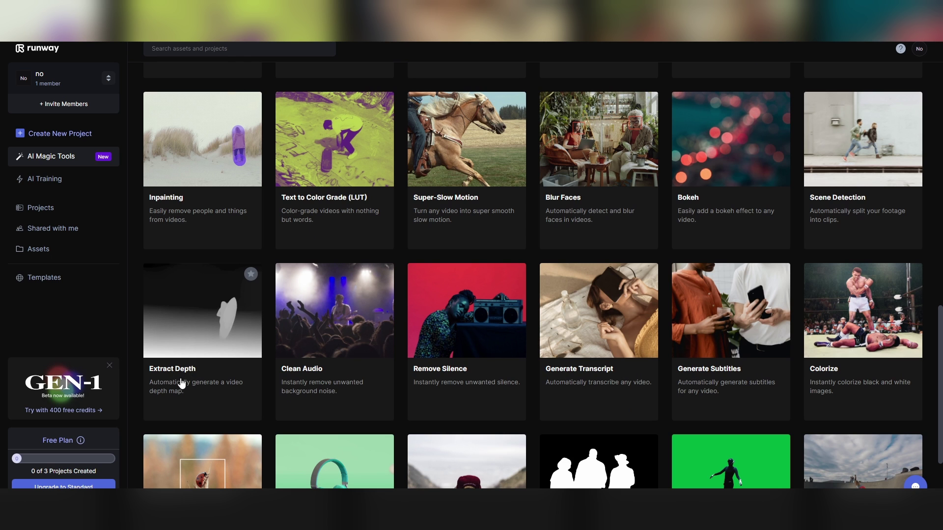
{"action": "left_click", "coordinate": [199, 368]}
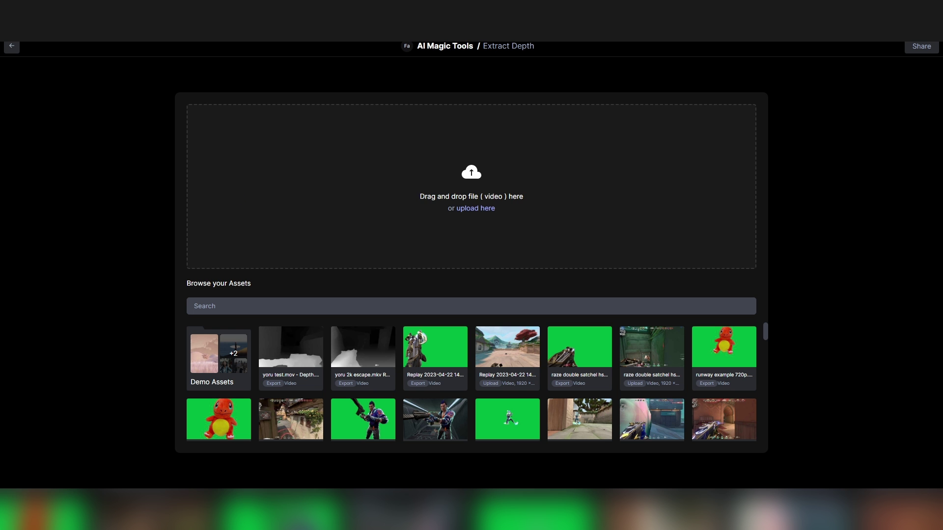
- Upload the yoru test.mov video and process it to extract its depth map
{"action": "left_click_drag", "start_coordinate": [319, 223], "coordinate": [505, 196]}
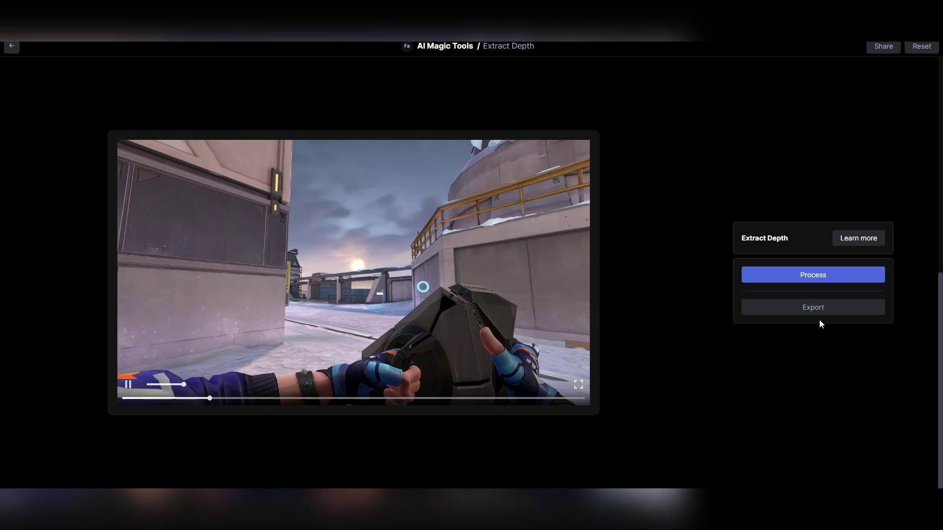
{"action": "left_click", "coordinate": [814, 277]}
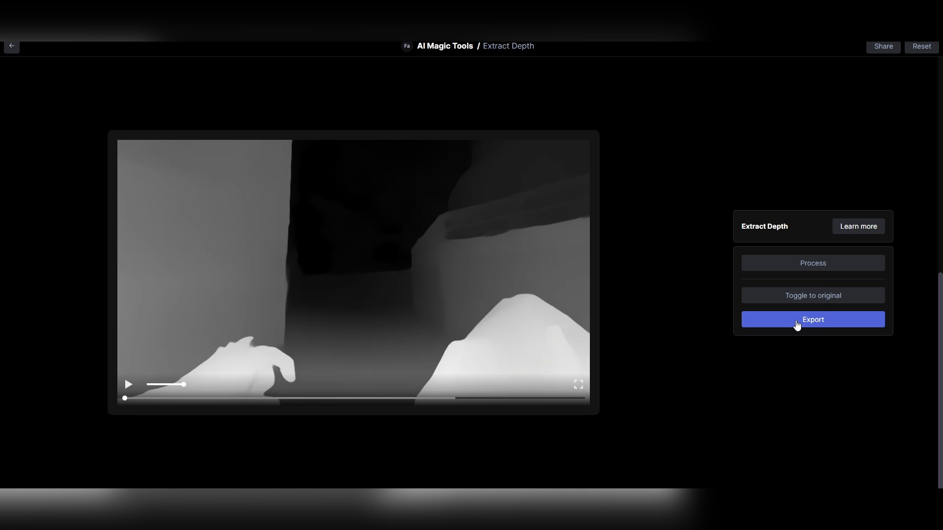
- Open the export settings for the depth video and check which resolutions are available
{"action": "left_click", "coordinate": [796, 325]}
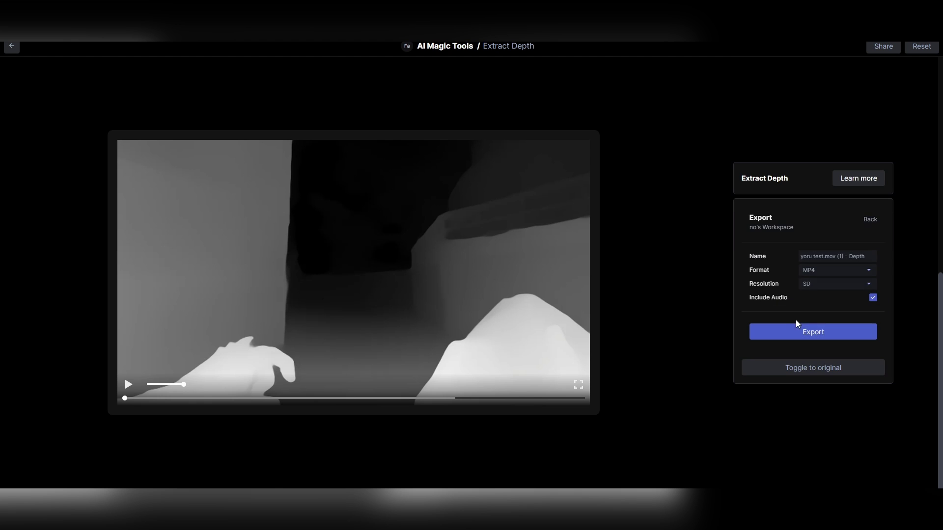
{"action": "left_click", "coordinate": [818, 284]}
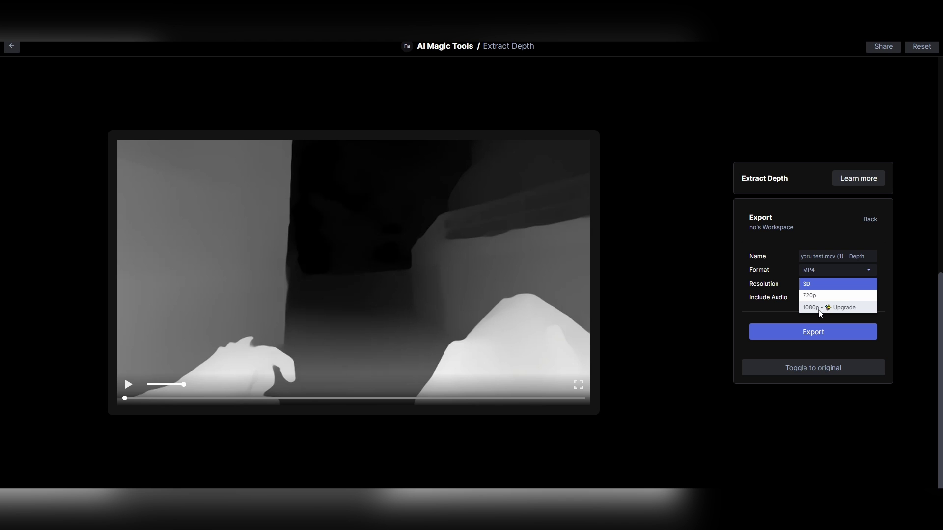
{"action": "left_click", "coordinate": [714, 205]}
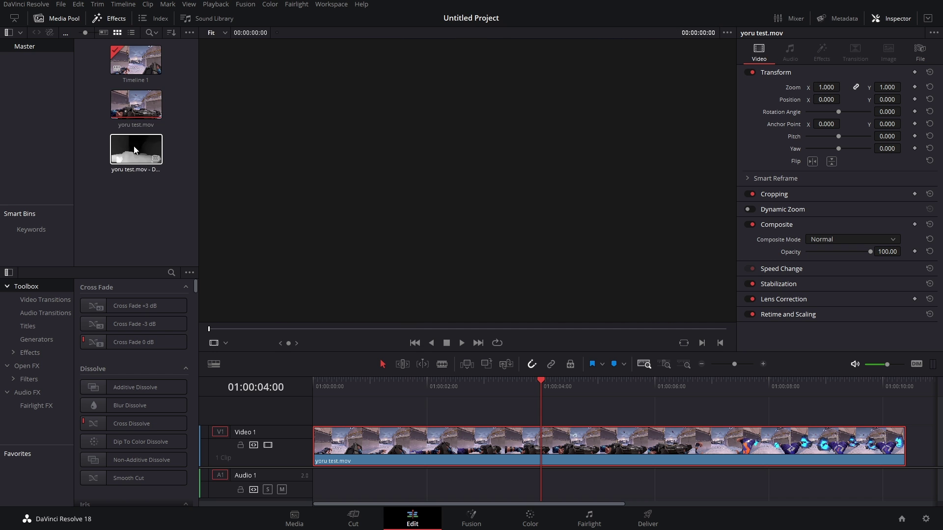
- In DaVinci Resolve, place the depth clip on a track above yoru test.mov and combine both into a new Fusion clip
{"action": "left_click_drag", "start_coordinate": [137, 155], "coordinate": [314, 409]}
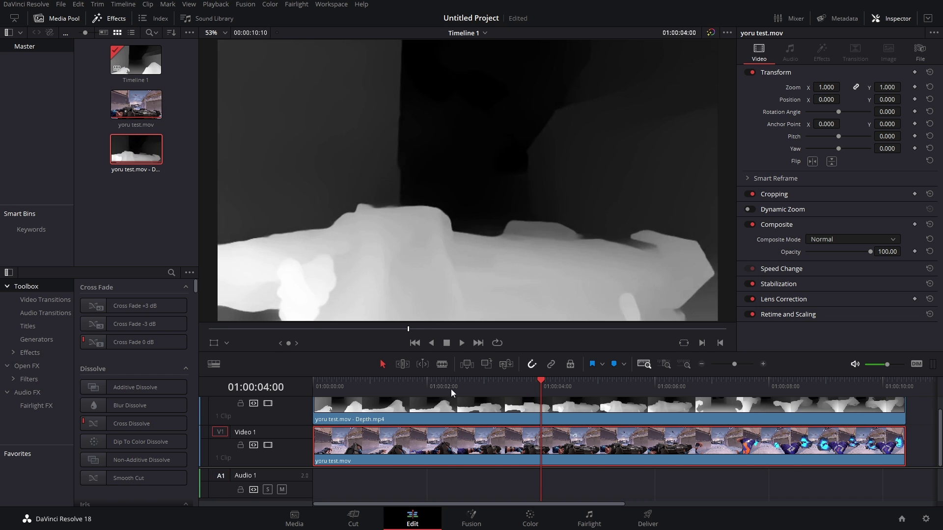
{"action": "scroll", "coordinate": [639, 412], "scroll_direction": "up", "scroll_amount": 1}
{"action": "left_click_drag", "start_coordinate": [914, 418], "coordinate": [614, 478]}
{"action": "right_click", "coordinate": [421, 449]}
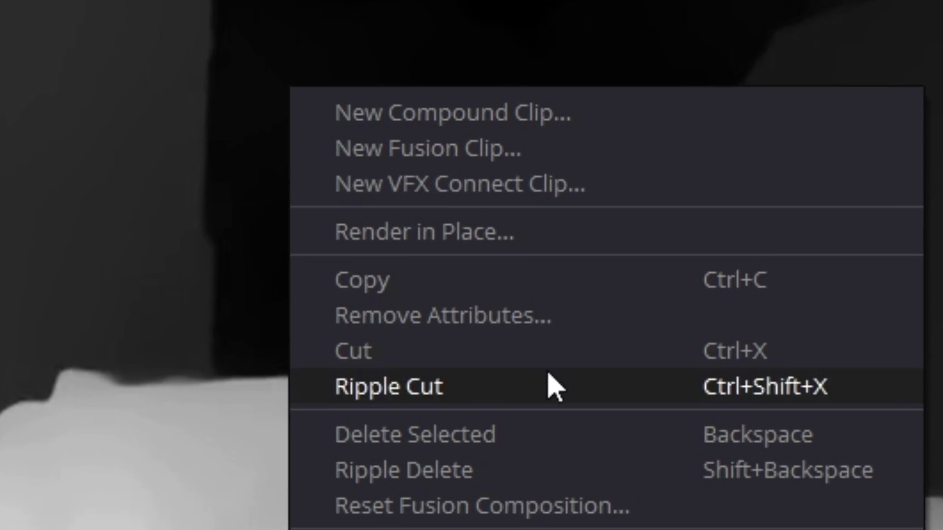
{"action": "left_click", "coordinate": [460, 143]}
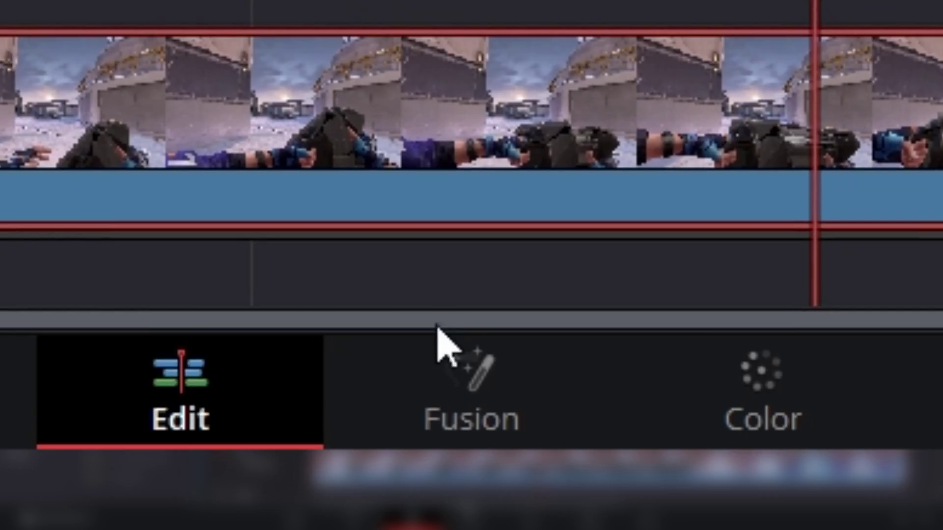
- Open the combined clip on the Fusion page and line up MediaIn1 with Merge1 in the node graph
{"action": "left_click", "coordinate": [442, 336]}
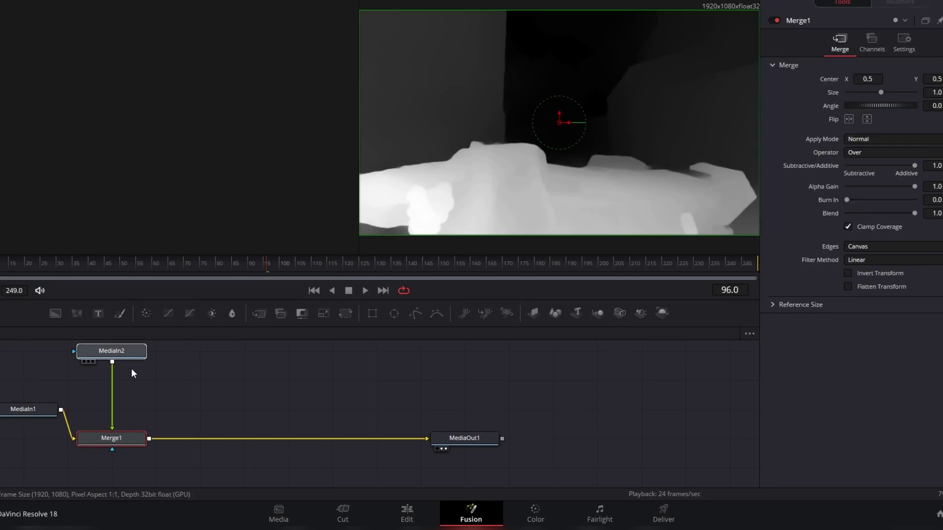
{"action": "left_click_drag", "start_coordinate": [157, 374], "coordinate": [157, 398]}
{"action": "left_click_drag", "start_coordinate": [78, 426], "coordinate": [77, 450]}
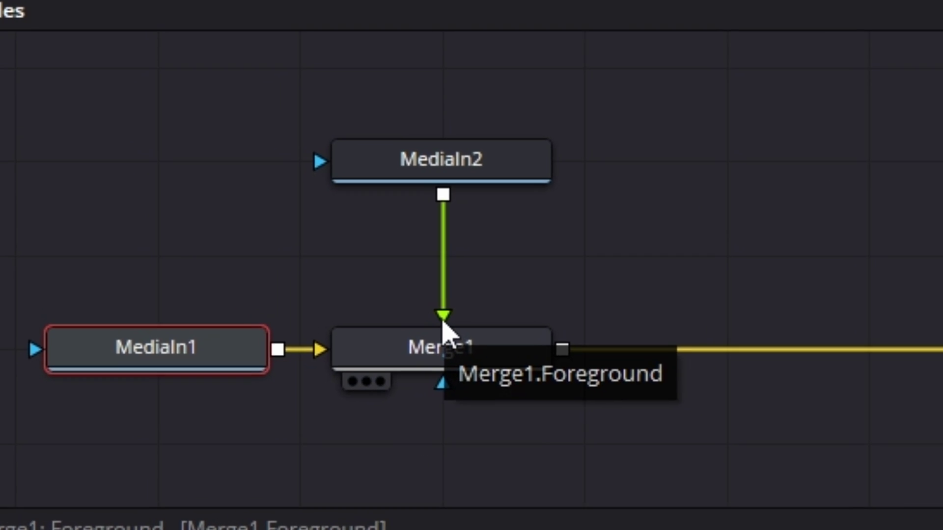
- Move MediaIn1, MediaIn2 and Merge1 closer to MediaOut1 and delete the Merge1 node
{"action": "left_click_drag", "start_coordinate": [614, 121], "coordinate": [218, 336]}
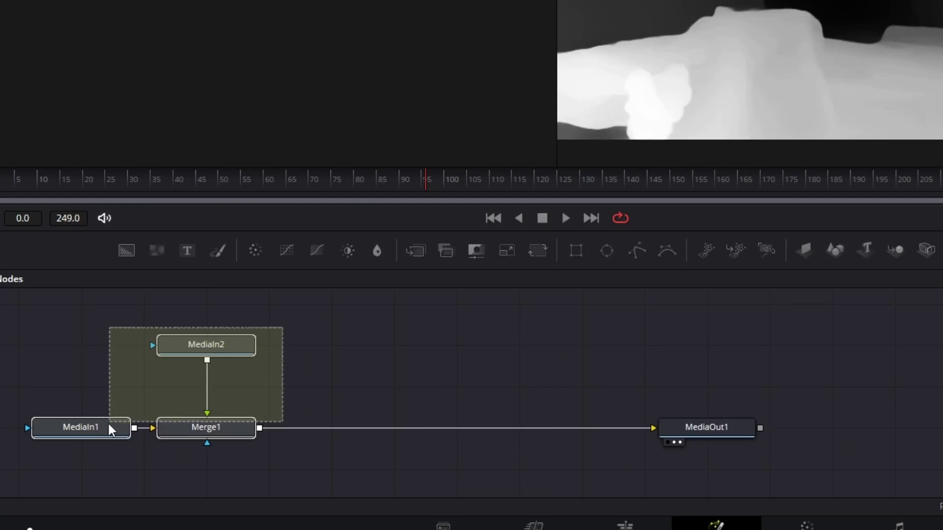
{"action": "left_click_drag", "start_coordinate": [108, 424], "coordinate": [109, 424]}
{"action": "left_click_drag", "start_coordinate": [216, 430], "coordinate": [450, 430]}
{"action": "left_click", "coordinate": [474, 428]}
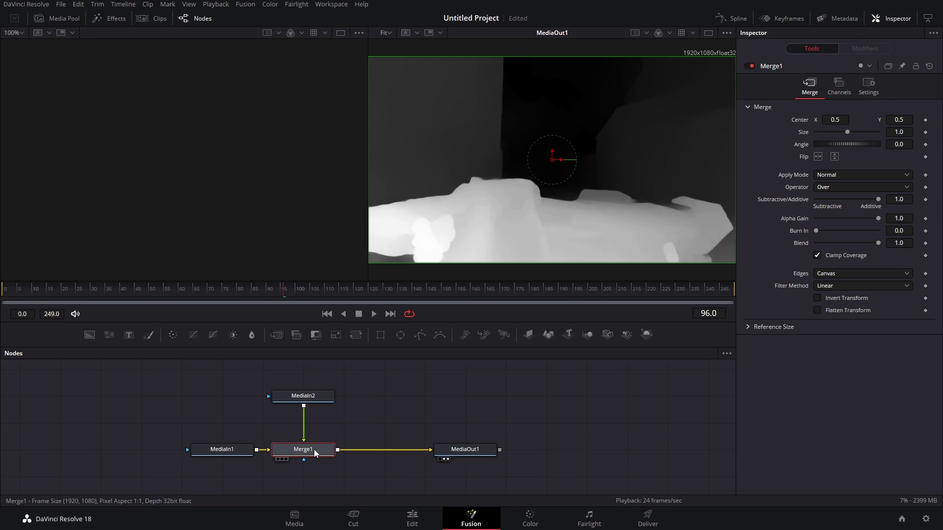
{"action": "key", "text": "Delete"}
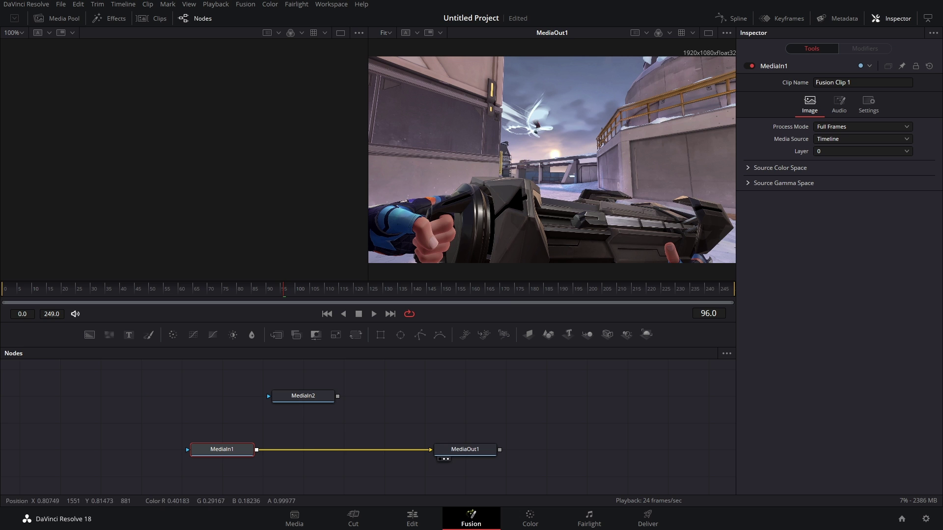
- Insert a Defocus node between MediaIn1 and MediaOut1
{"action": "left_click", "coordinate": [233, 450]}
{"action": "key", "text": "shift+space"}
{"action": "type", "text": "note"}
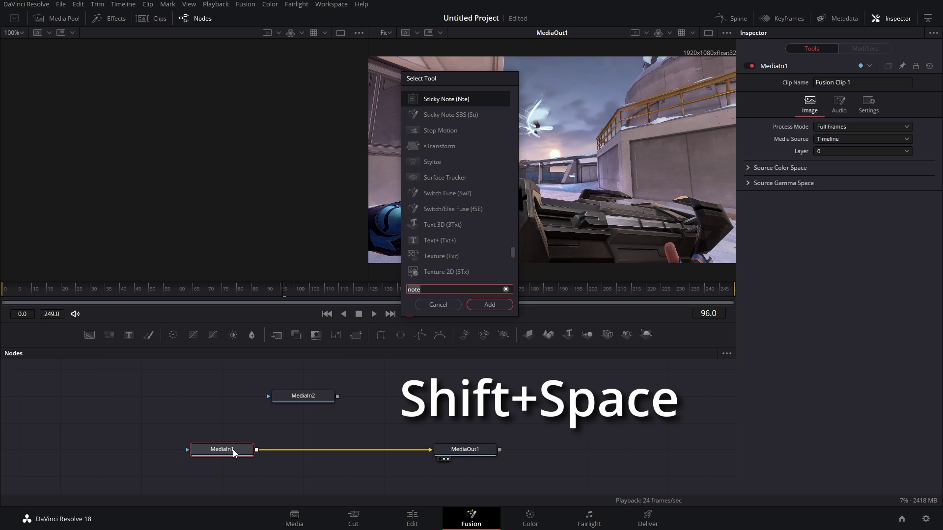
{"action": "key", "text": "BackSpace"}
{"action": "key", "text": "BackSpace"}
{"action": "key", "text": "BackSpace"}
{"action": "key", "text": "BackSpace"}
{"action": "type", "text": "def"}
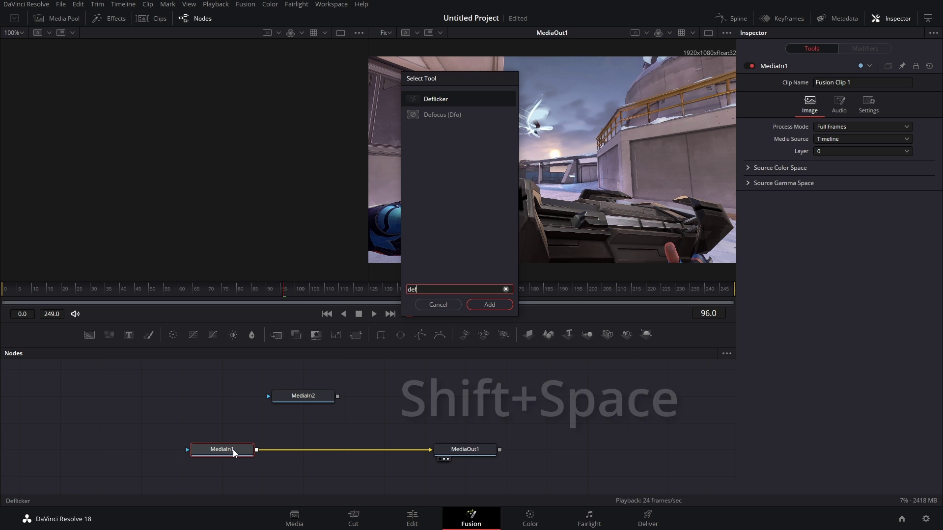
{"action": "left_click", "coordinate": [413, 112]}
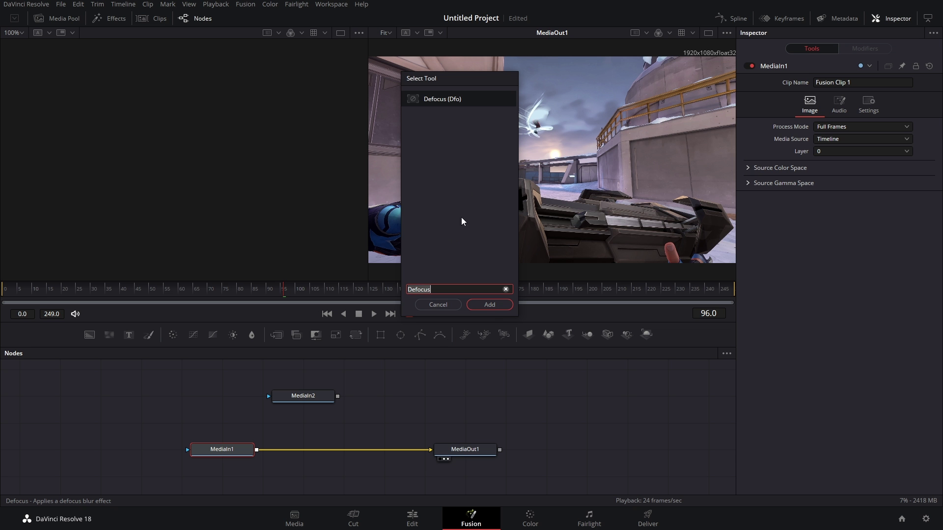
{"action": "left_click", "coordinate": [490, 305]}
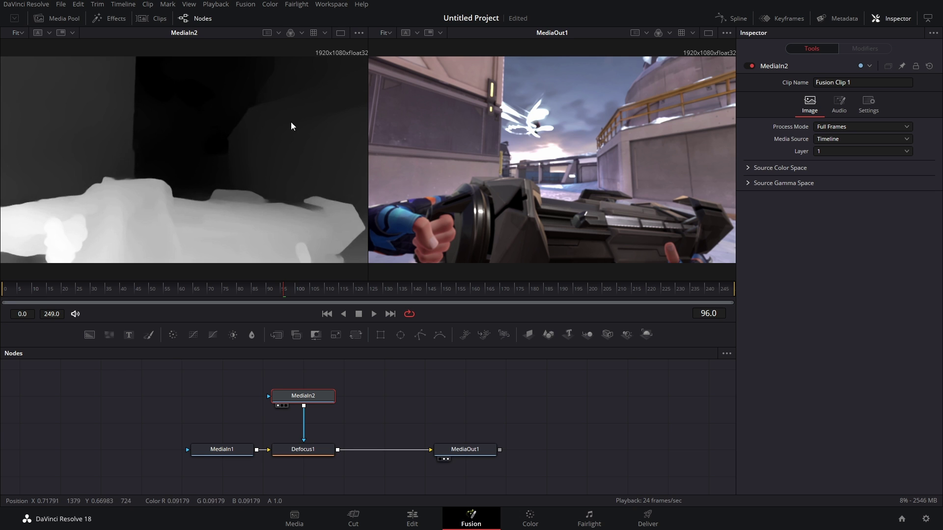
- Add a Bitmap node and place it directly below MediaIn2, taking MediaIn2's output as its input
{"action": "key", "text": "shift+space"}
{"action": "type", "text": "bit"}
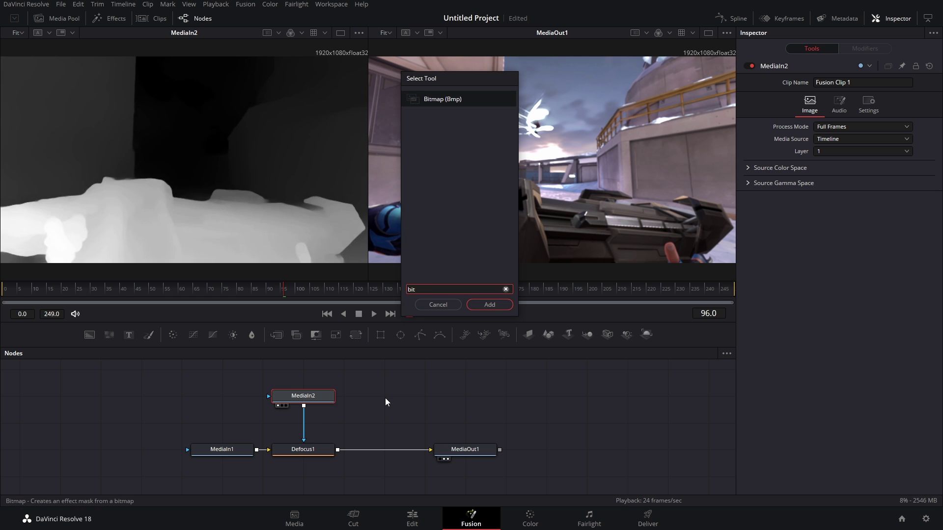
{"action": "left_click", "coordinate": [504, 305]}
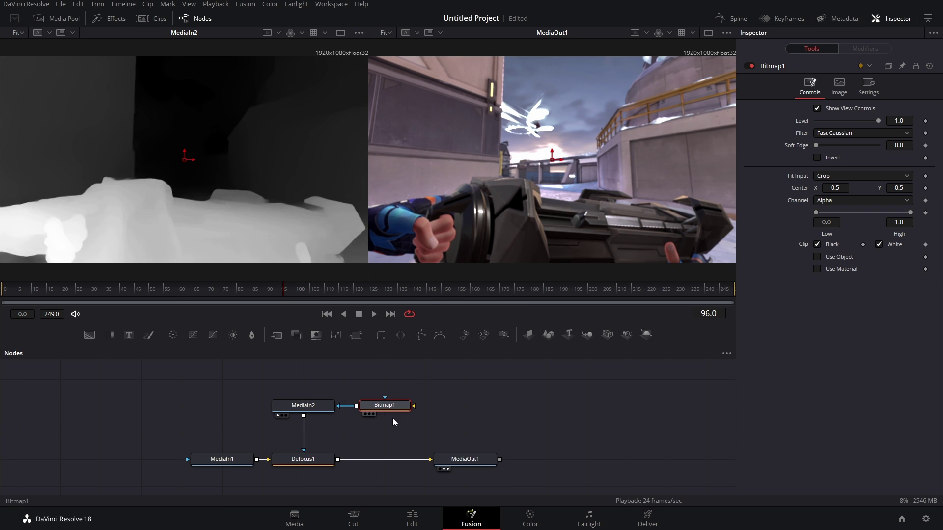
{"action": "left_click_drag", "start_coordinate": [303, 410], "coordinate": [302, 384]}
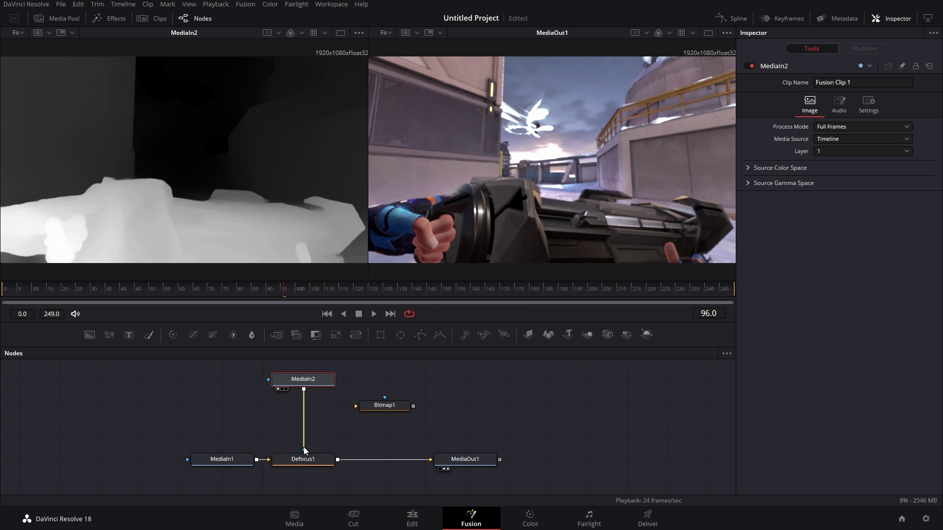
{"action": "left_click_drag", "start_coordinate": [387, 408], "coordinate": [310, 408]}
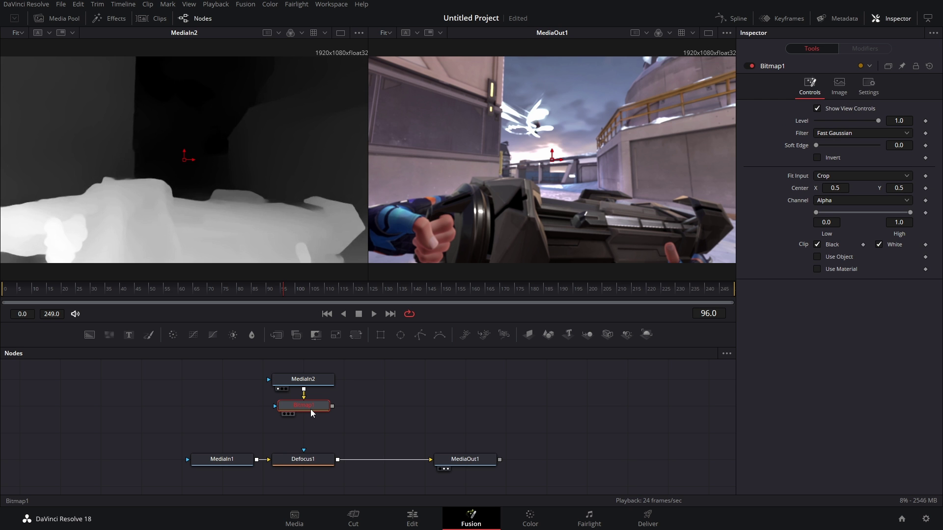
- Set the Bitmap node's channel to Luminance and connect its output to the mask input of Defocus1
{"action": "key", "text": "2"}
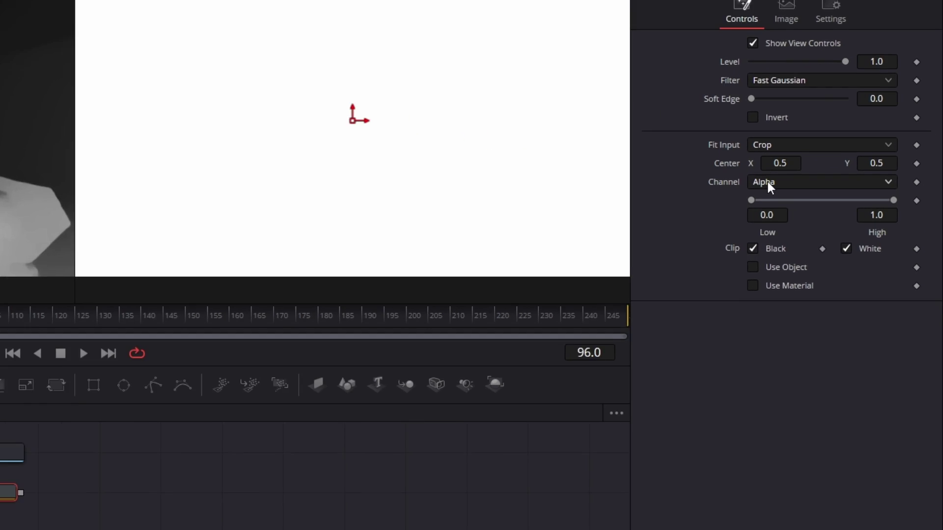
{"action": "left_click", "coordinate": [831, 201]}
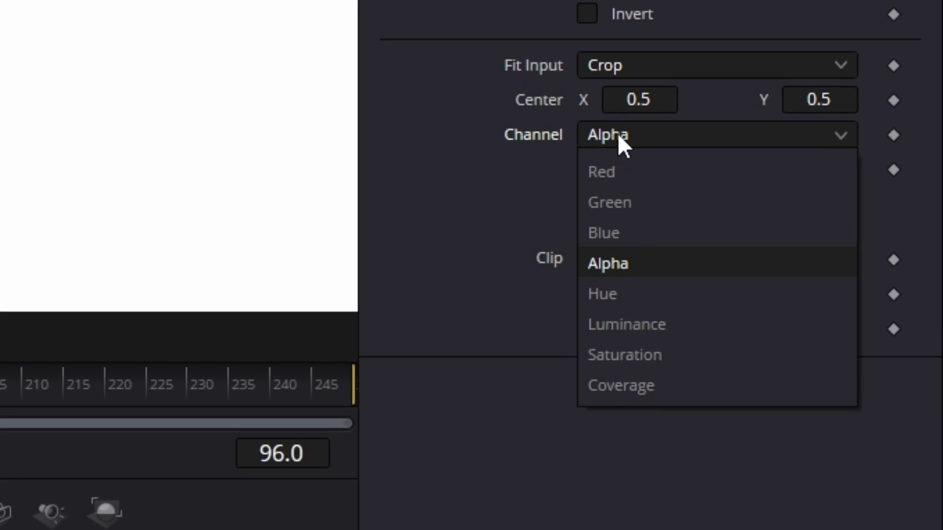
{"action": "left_click", "coordinate": [627, 341]}
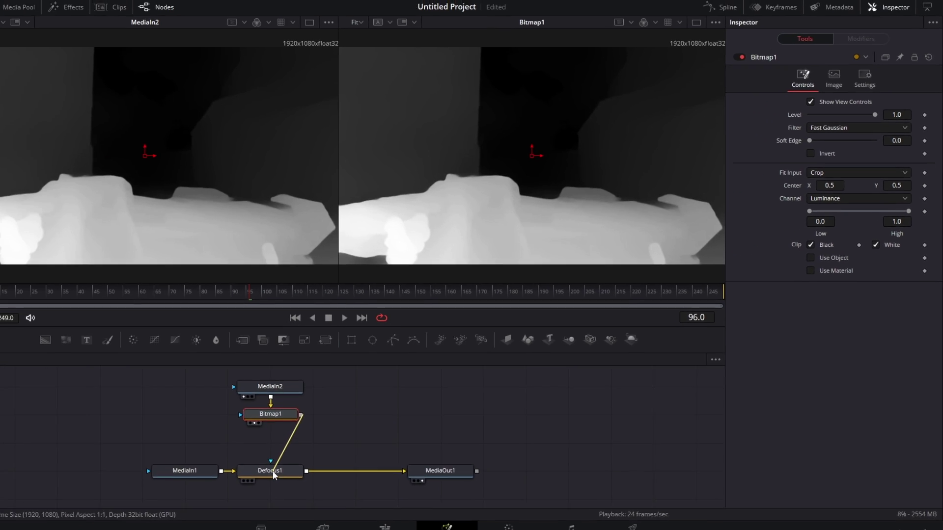
{"action": "left_click_drag", "start_coordinate": [274, 475], "coordinate": [273, 473]}
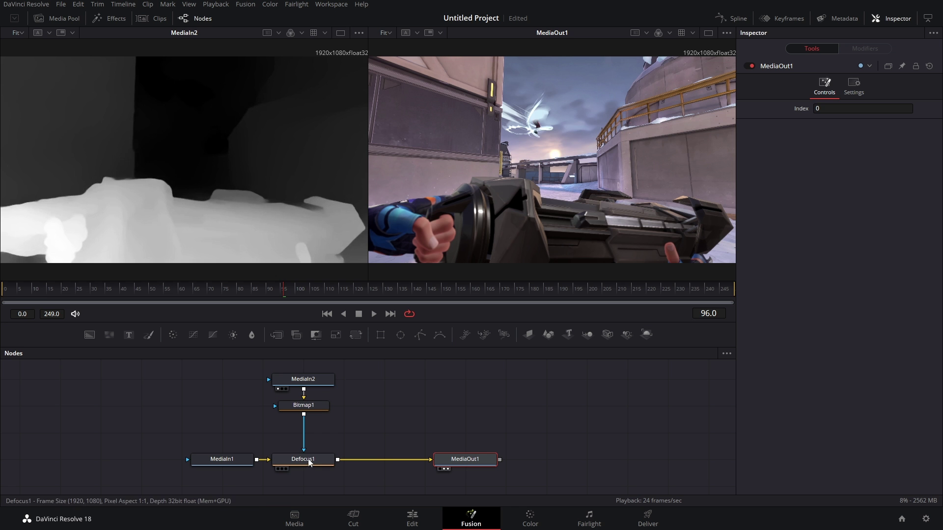
- Raise the Defocus Size of Defocus1 to about 5.67
{"action": "left_click", "coordinate": [289, 462]}
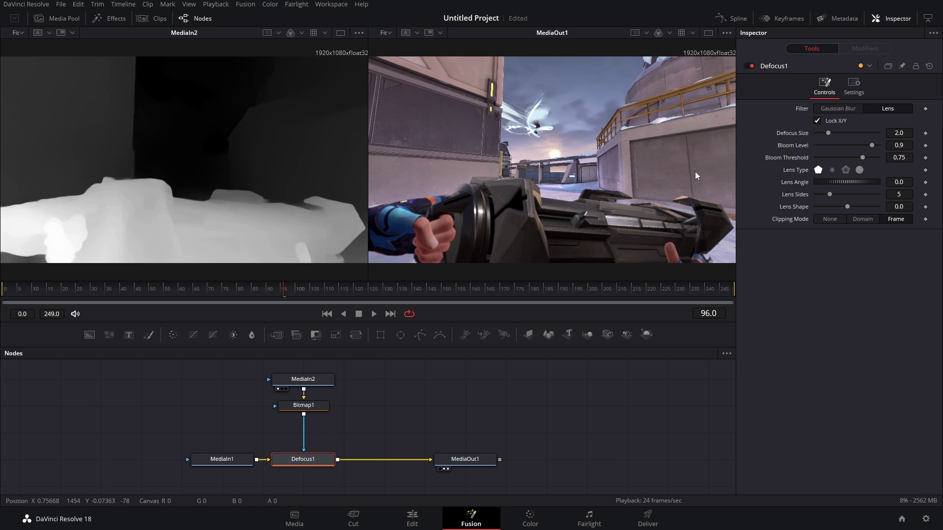
{"action": "left_click_drag", "start_coordinate": [830, 133], "coordinate": [853, 132]}
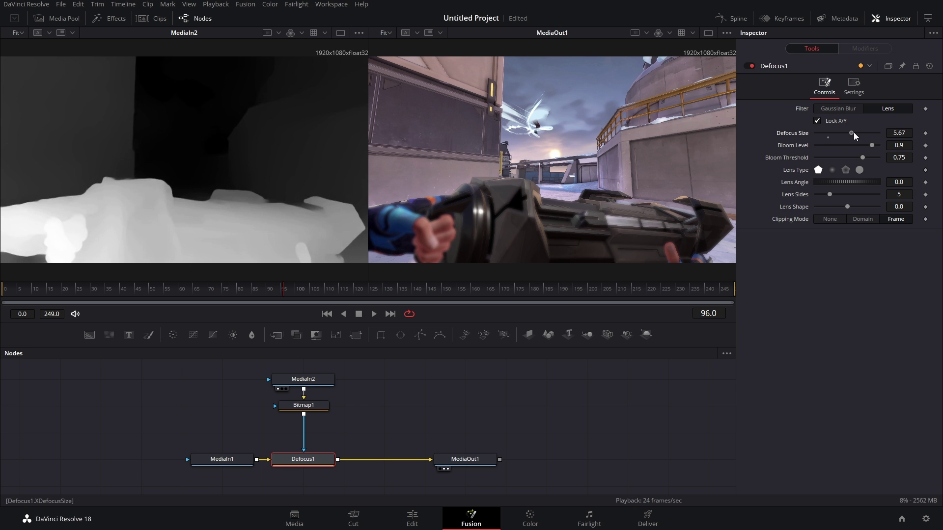
- Adjust the Bitmap1 luminance range to a Low of 0.094 and a High of 0.422
{"action": "left_click", "coordinate": [303, 405]}
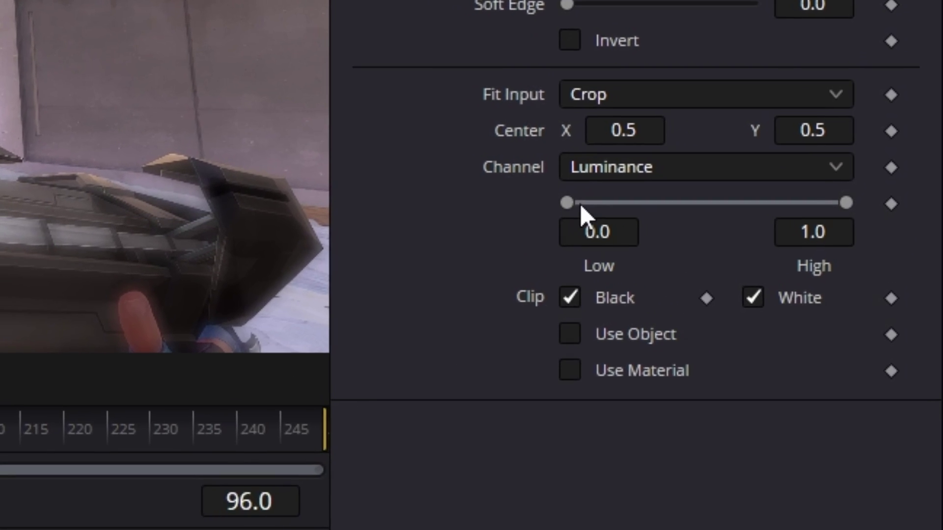
{"action": "left_click_drag", "start_coordinate": [830, 200], "coordinate": [812, 213]}
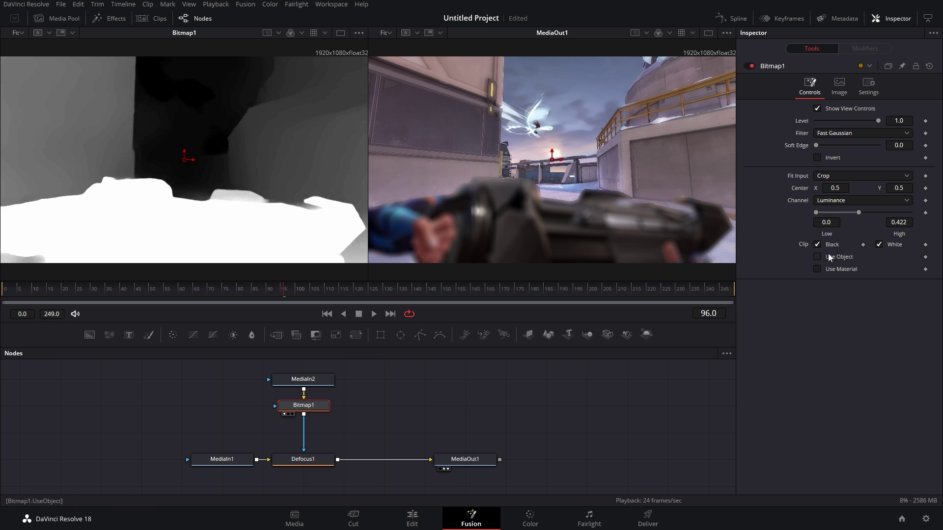
{"action": "left_click_drag", "start_coordinate": [816, 213], "coordinate": [824, 212]}
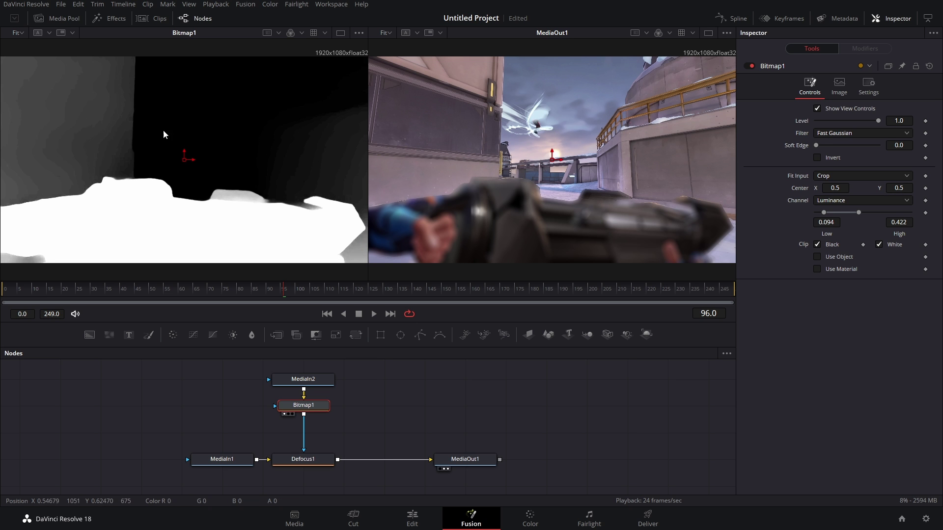
- Lower the High luminance limit of Bitmap1 to about 0.178 and inspect the wall area for banding in both images
{"action": "scroll", "coordinate": [155, 125], "scroll_direction": "up", "scroll_amount": 4}
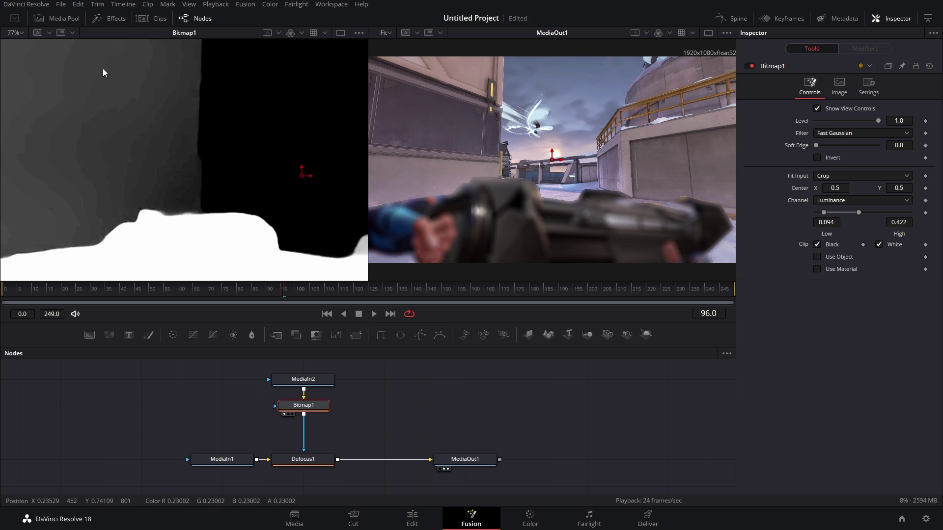
{"action": "left_click_drag", "start_coordinate": [146, 175], "coordinate": [251, 199]}
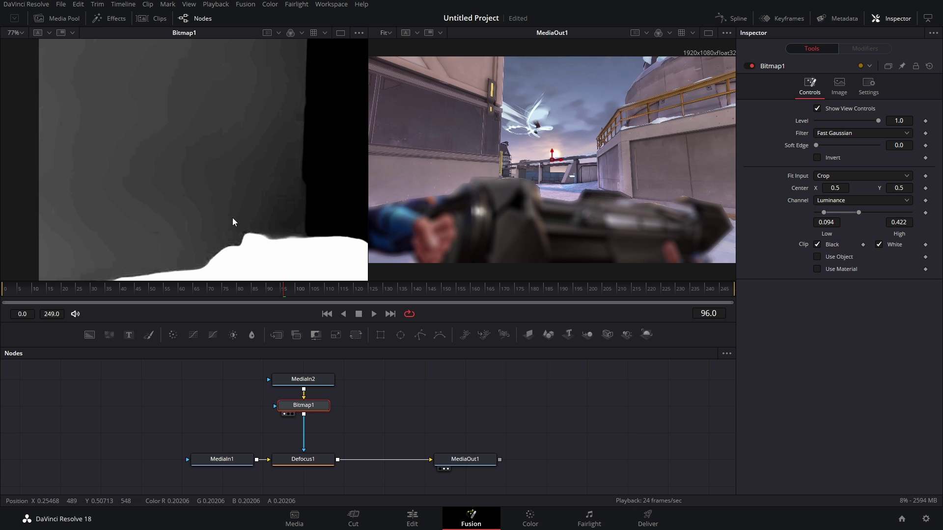
{"action": "scroll", "coordinate": [226, 177], "scroll_direction": "down", "scroll_amount": 5}
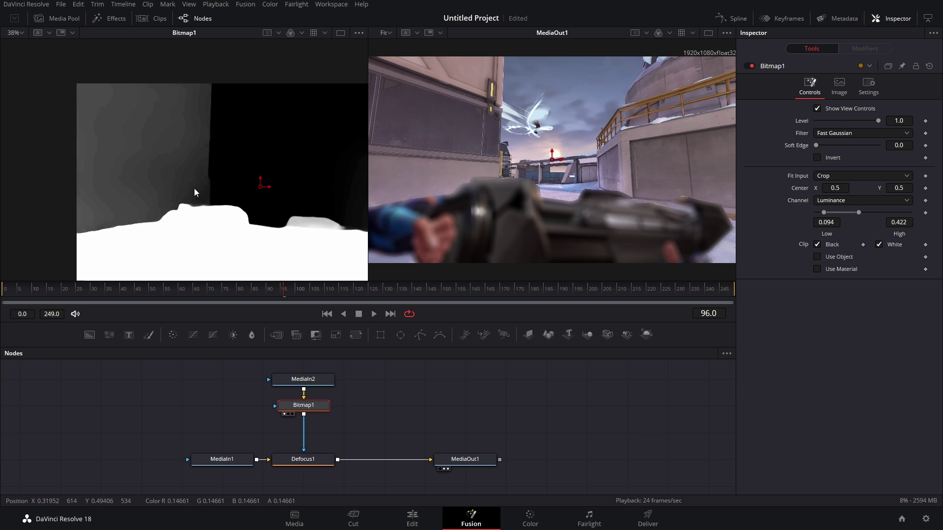
{"action": "scroll", "coordinate": [209, 188], "scroll_direction": "up", "scroll_amount": 1}
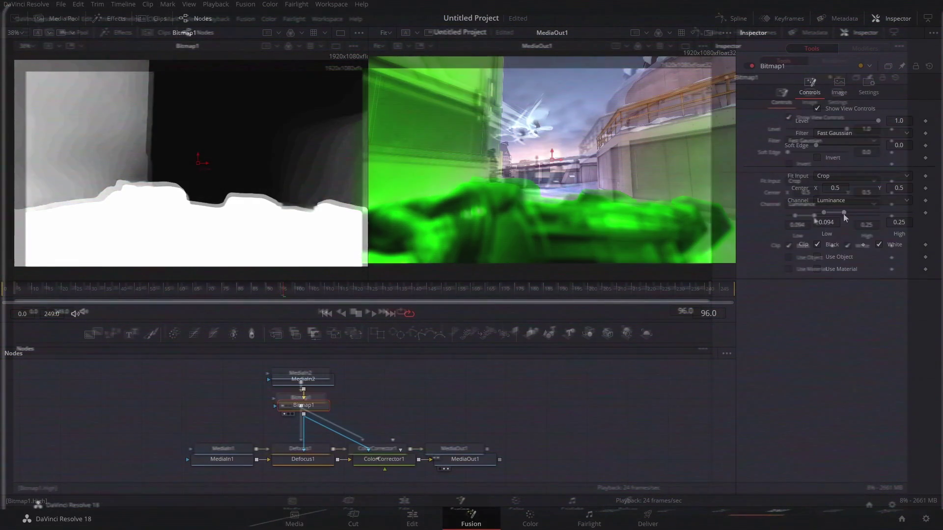
{"action": "left_click_drag", "start_coordinate": [844, 214], "coordinate": [837, 213]}
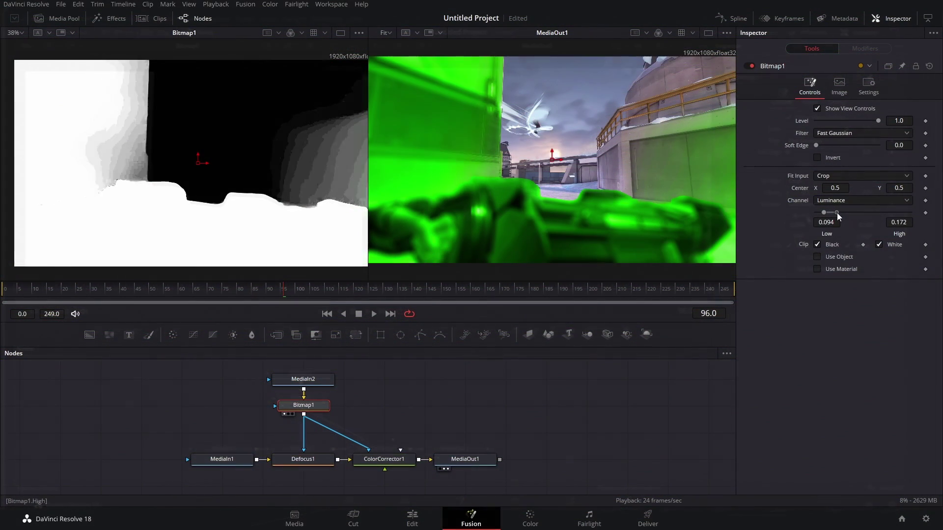
{"action": "scroll", "coordinate": [487, 137], "scroll_direction": "up", "scroll_amount": 5}
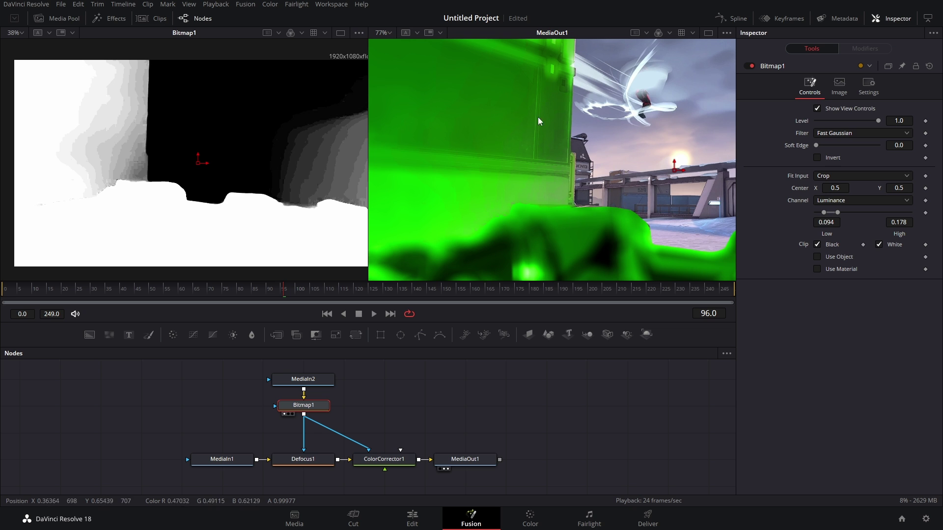
{"action": "left_click_drag", "start_coordinate": [484, 139], "coordinate": [495, 144]}
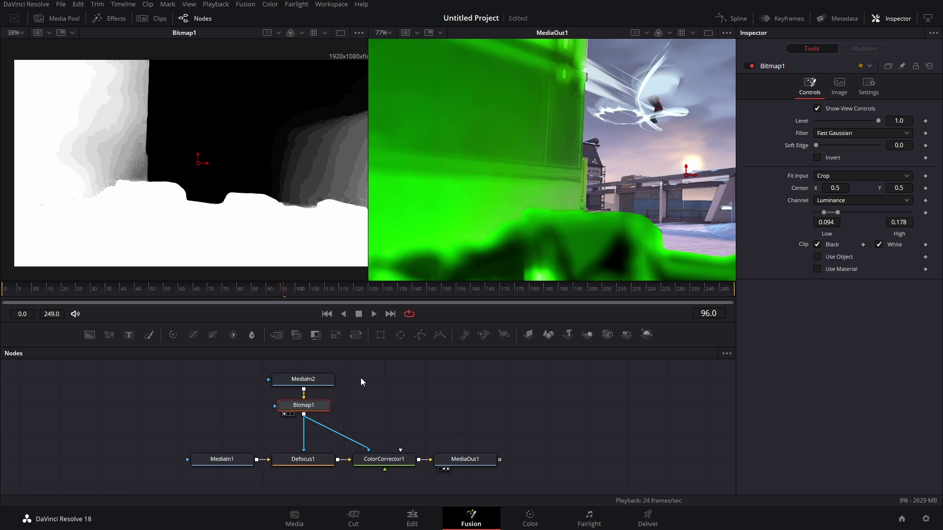
- Move MediaIn2 higher above Bitmap1 and insert a Deband node between them
{"action": "left_click_drag", "start_coordinate": [362, 381], "coordinate": [389, 368]}
{"action": "left_click", "coordinate": [389, 368]}
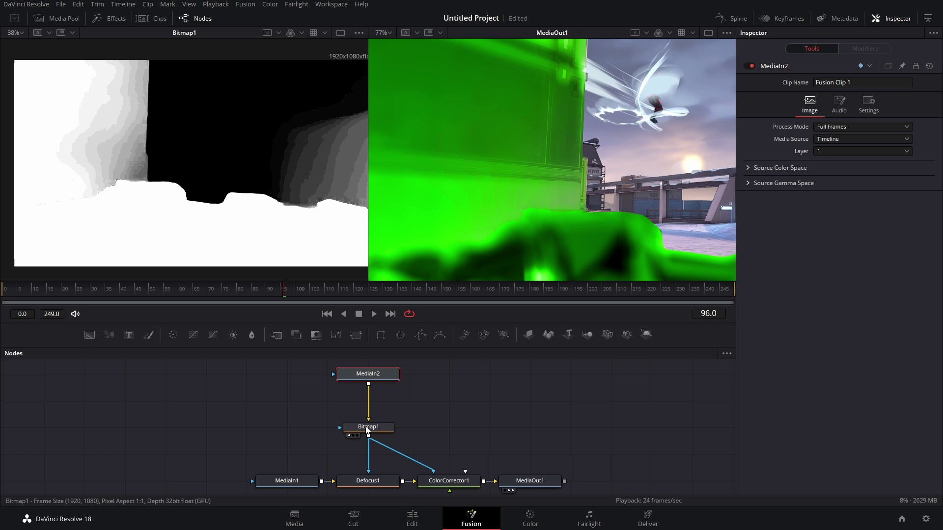
{"action": "key", "text": "shift+space"}
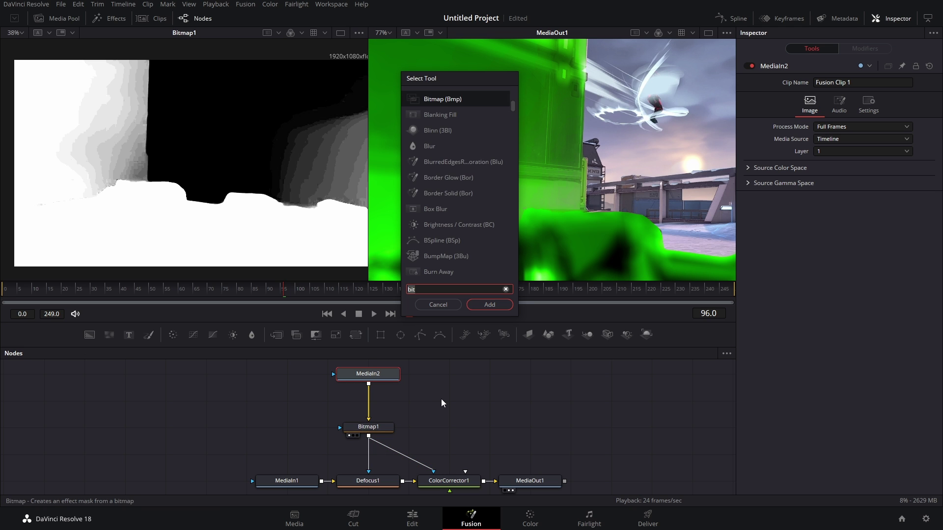
{"action": "type", "text": "de"}
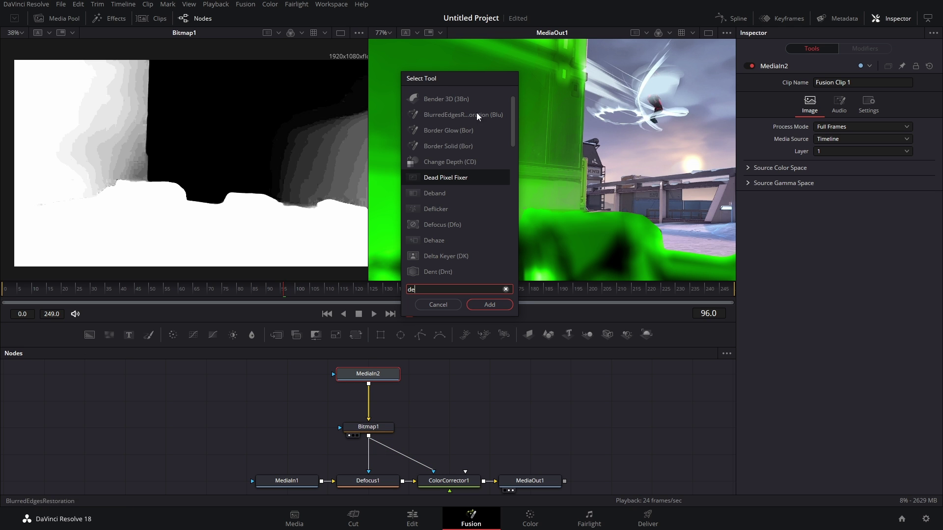
{"action": "left_click", "coordinate": [435, 193]}
{"action": "left_click", "coordinate": [490, 305]}
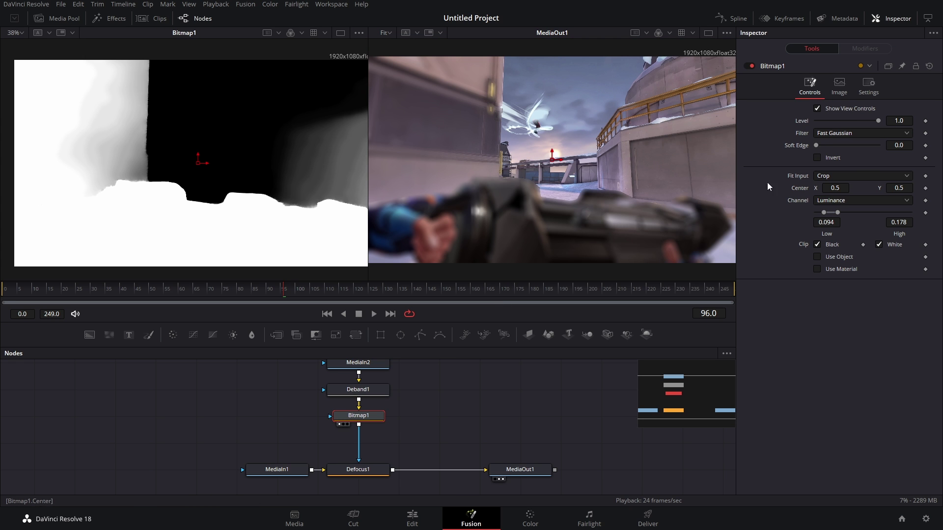
- Compare the foreground and background blur by toggling Bitmap1's mask inversion, leaving Invert on
{"action": "left_click", "coordinate": [817, 158]}
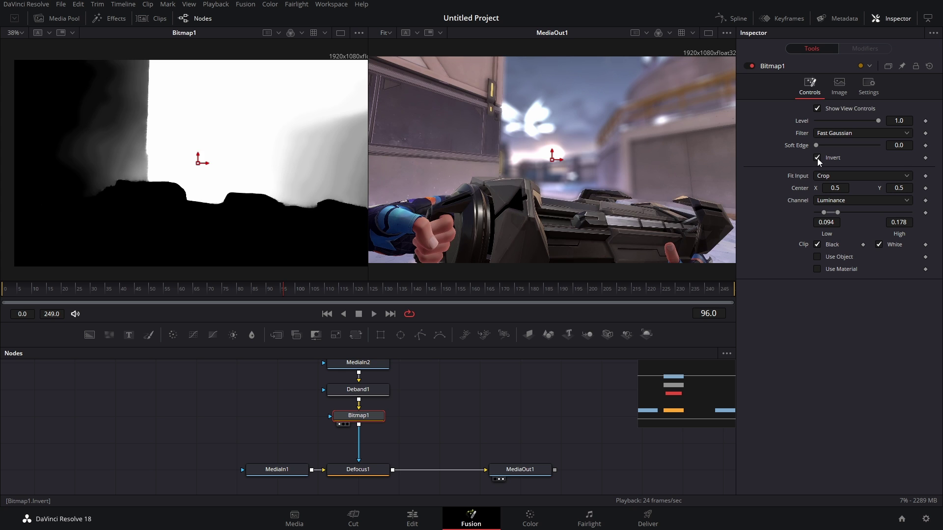
{"action": "left_click", "coordinate": [817, 158]}
{"action": "left_click", "coordinate": [817, 157]}
{"action": "left_click", "coordinate": [818, 158]}
{"action": "left_click", "coordinate": [818, 158]}
{"action": "left_click", "coordinate": [818, 158]}
{"action": "left_click", "coordinate": [819, 158]}
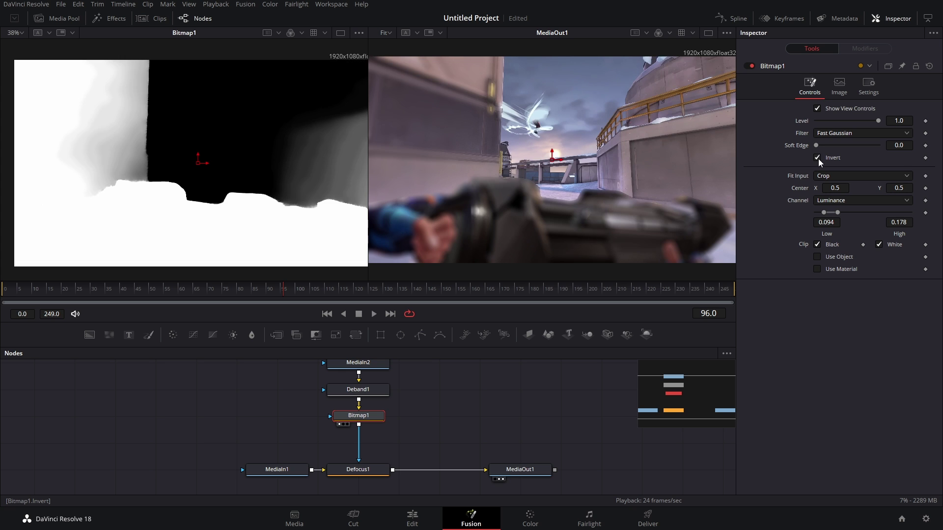
- Shift Bitmap1 aside, copy it and paste it as an instance next to the original
{"action": "left_click_drag", "start_coordinate": [358, 415], "coordinate": [317, 416]}
{"action": "right_click", "coordinate": [308, 417]}
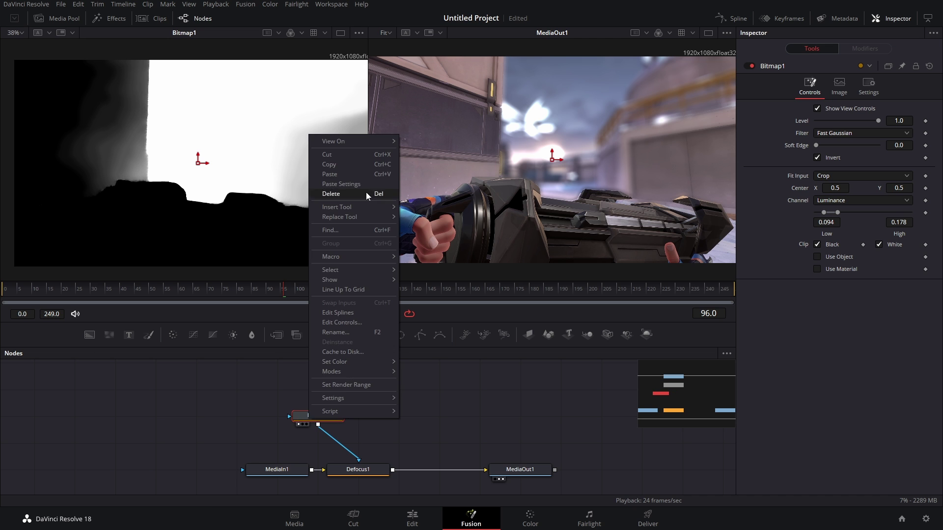
{"action": "left_click", "coordinate": [342, 165]}
{"action": "right_click", "coordinate": [381, 420]}
{"action": "left_click", "coordinate": [416, 522]}
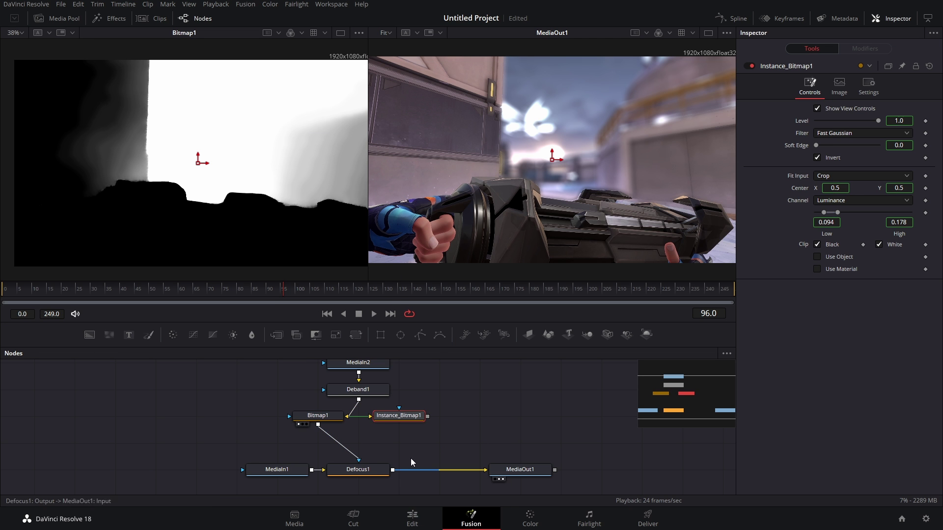
- Deinstance and disable Invert on Instance_Bitmap1, and feed the node with Deband1's output
{"action": "right_click", "coordinate": [827, 157]}
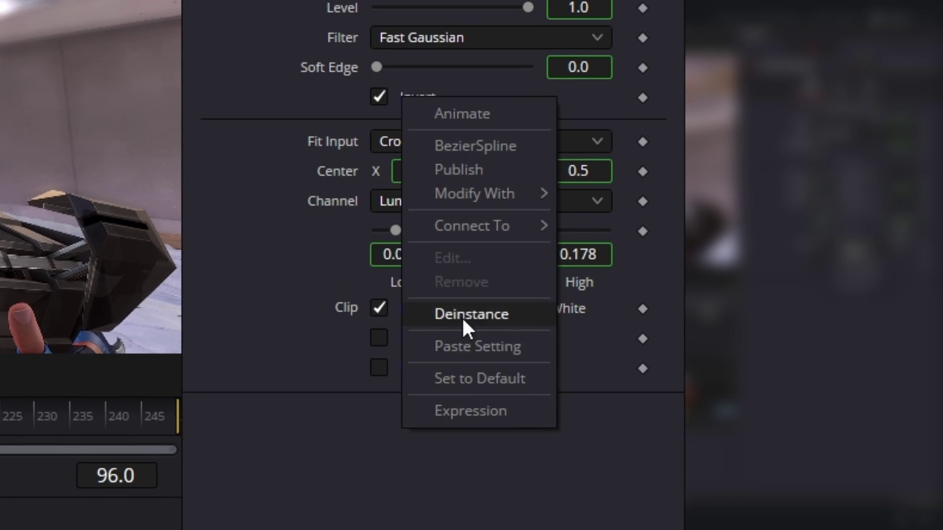
{"action": "left_click", "coordinate": [462, 317]}
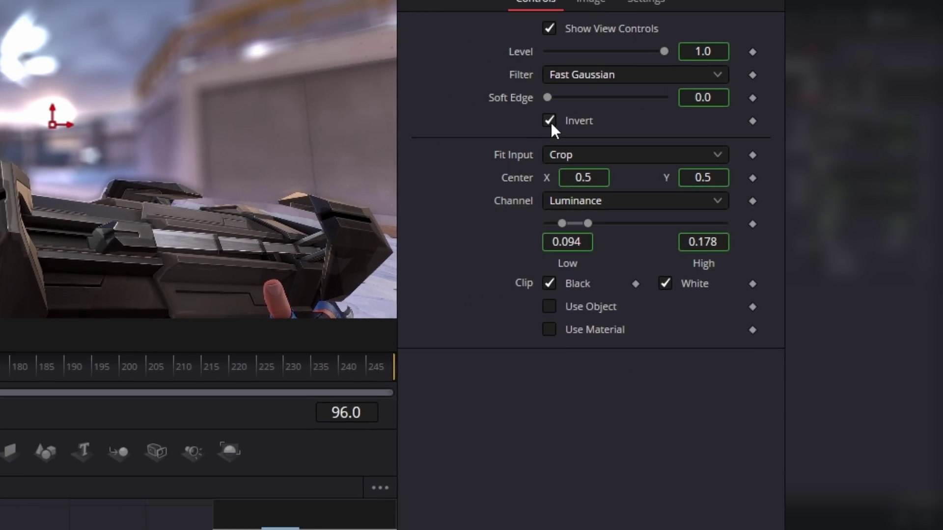
{"action": "left_click", "coordinate": [378, 96]}
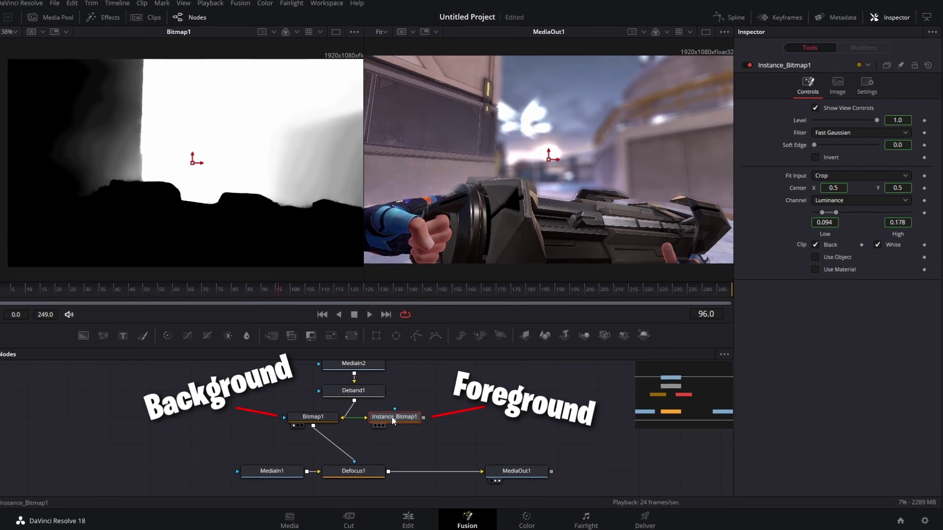
{"action": "key", "text": "2"}
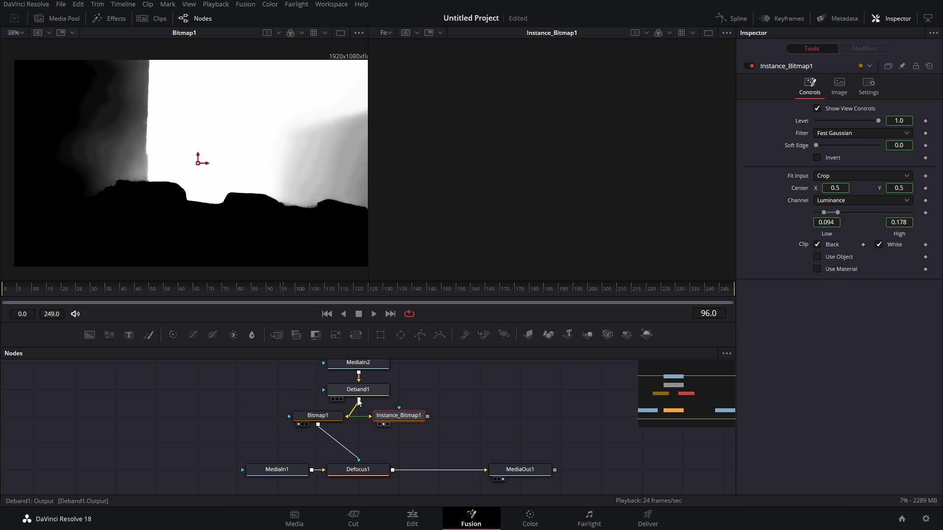
{"action": "left_click_drag", "start_coordinate": [371, 417], "coordinate": [373, 417]}
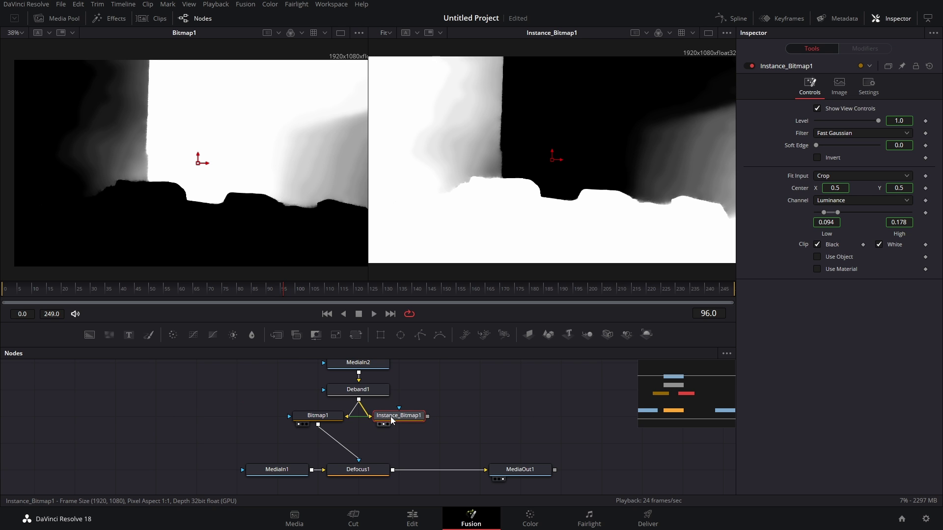
- Add a Dissolve node feeding Defocus1's mask, with Bitmap1 as its background and Instance_Bitmap1 as its foreground
{"action": "key", "text": "shift+space"}
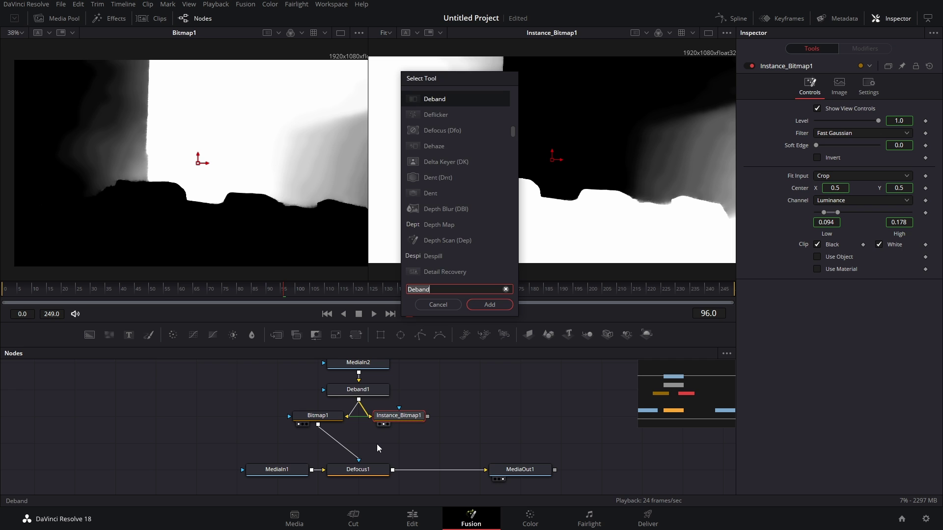
{"action": "type", "text": "dis"}
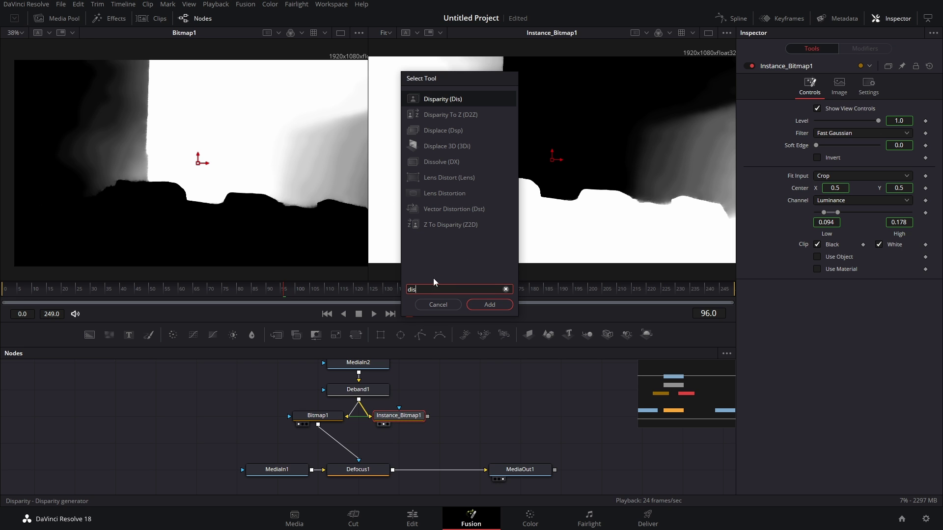
{"action": "type", "text": "s"}
{"action": "key", "text": "Return"}
{"action": "left_click_drag", "start_coordinate": [481, 418], "coordinate": [375, 434]}
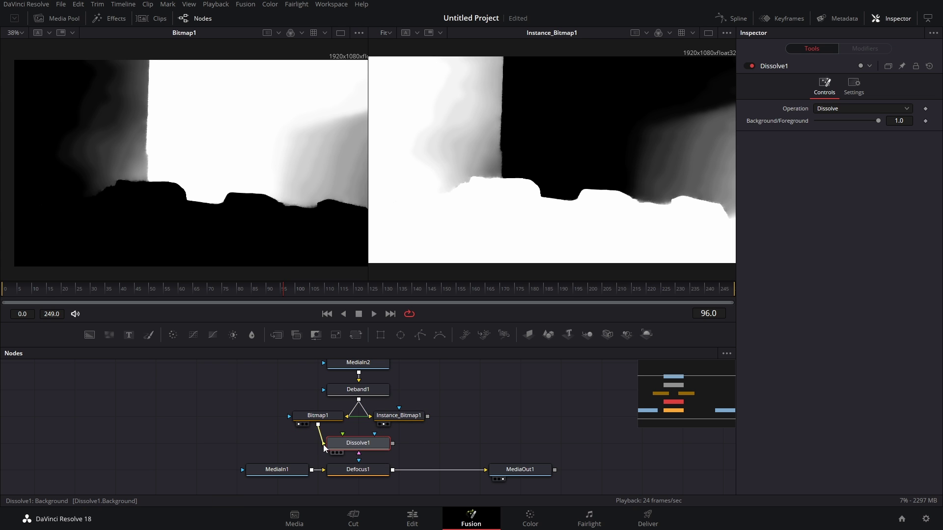
{"action": "left_click_drag", "start_coordinate": [324, 446], "coordinate": [323, 446]}
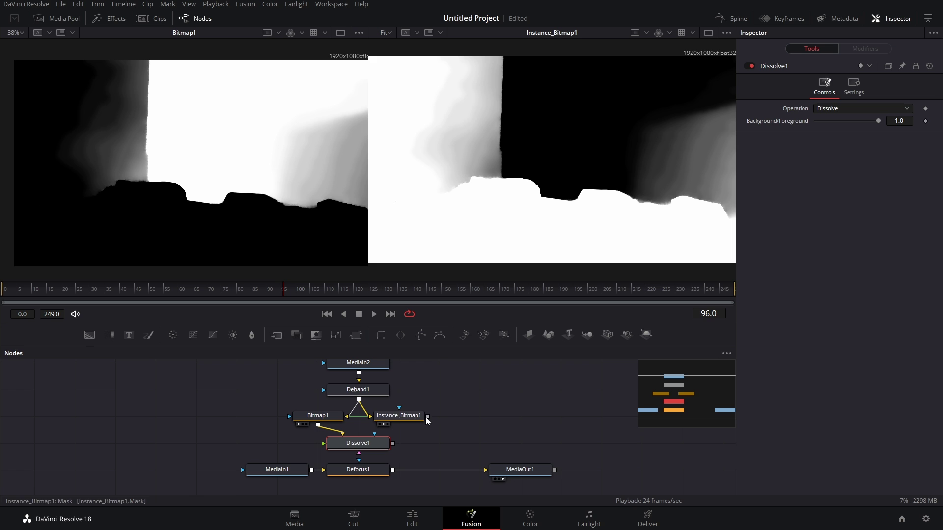
{"action": "left_click_drag", "start_coordinate": [426, 417], "coordinate": [325, 444]}
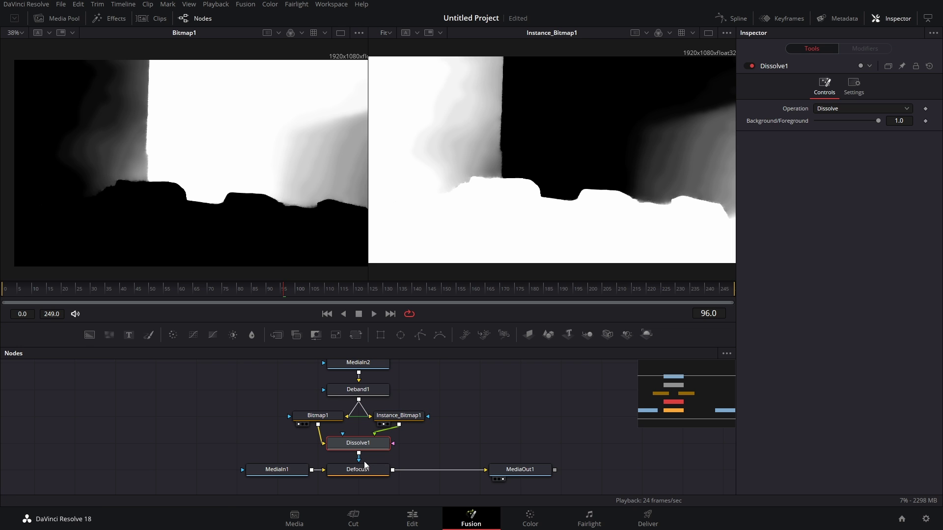
- View MediaOut1 and test Dissolve1's Background/Foreground blend, ending at 1.0
{"action": "key", "text": "2"}
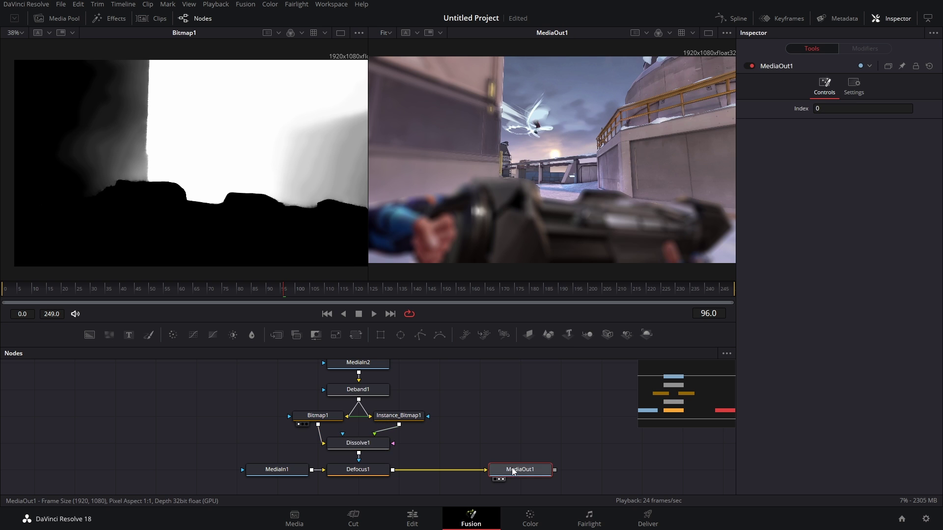
{"action": "left_click_drag", "start_coordinate": [877, 120], "coordinate": [897, 98]}
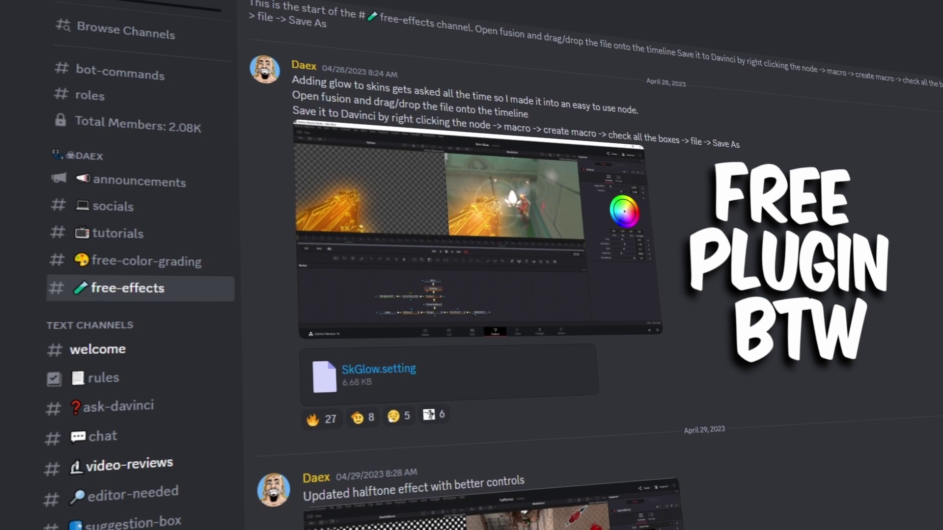
- Switch to Discord and browse the free-effects channel for shared effect setting files
{"action": "scroll", "coordinate": [483, 265], "scroll_direction": "down", "scroll_amount": 6}
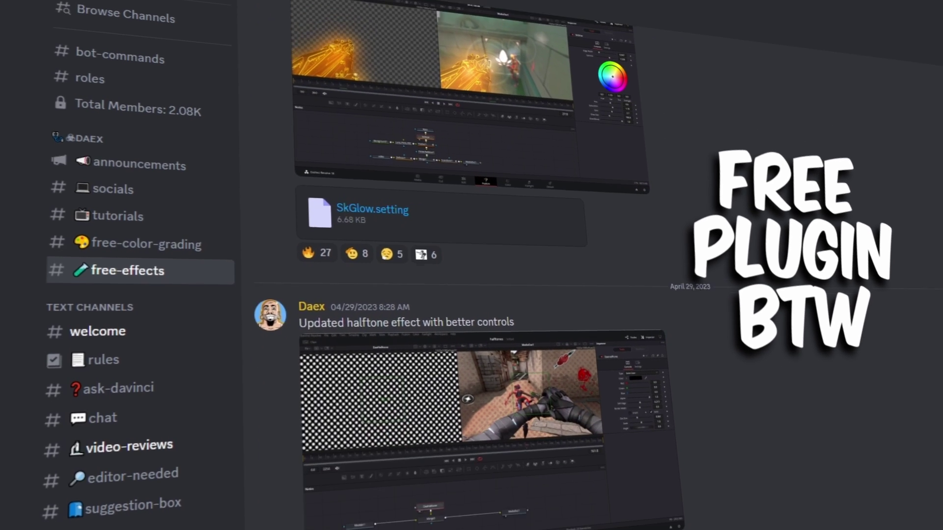
{"action": "scroll", "coordinate": [484, 265], "scroll_direction": "down", "scroll_amount": 8}
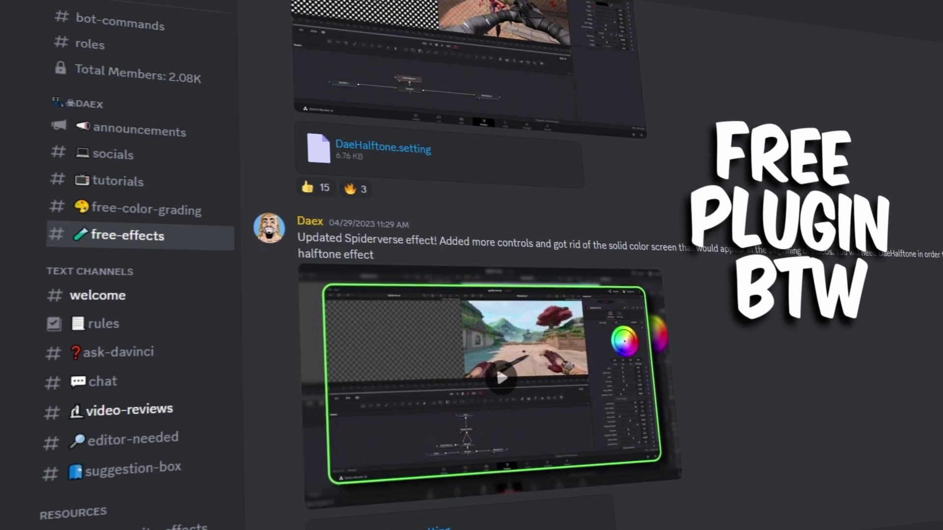
{"action": "scroll", "coordinate": [471, 266], "scroll_direction": "down", "scroll_amount": 5}
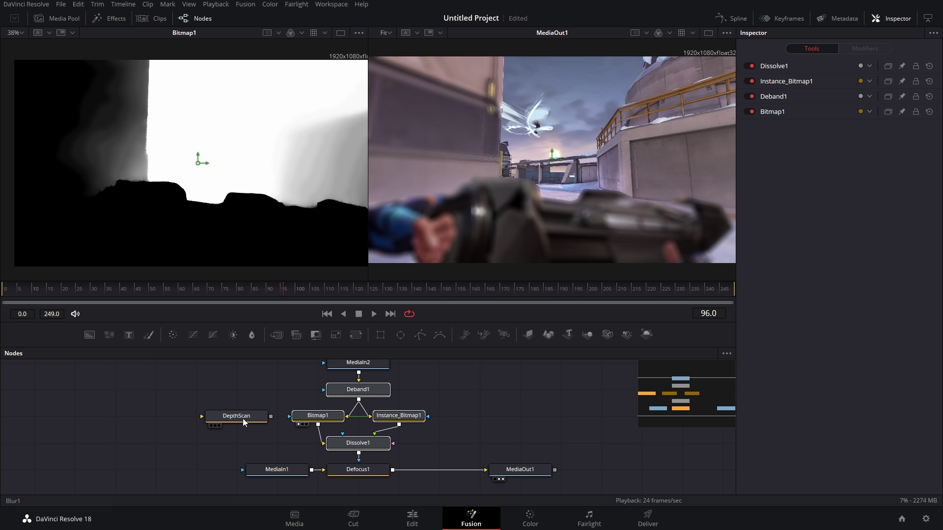
- Replace Deband1, both Bitmap nodes and Dissolve1 with the DepthScan node between MediaIn2 and Defocus1, and play the clip from frame 0
{"action": "key", "text": "Delete"}
{"action": "left_click_drag", "start_coordinate": [239, 423], "coordinate": [361, 422]}
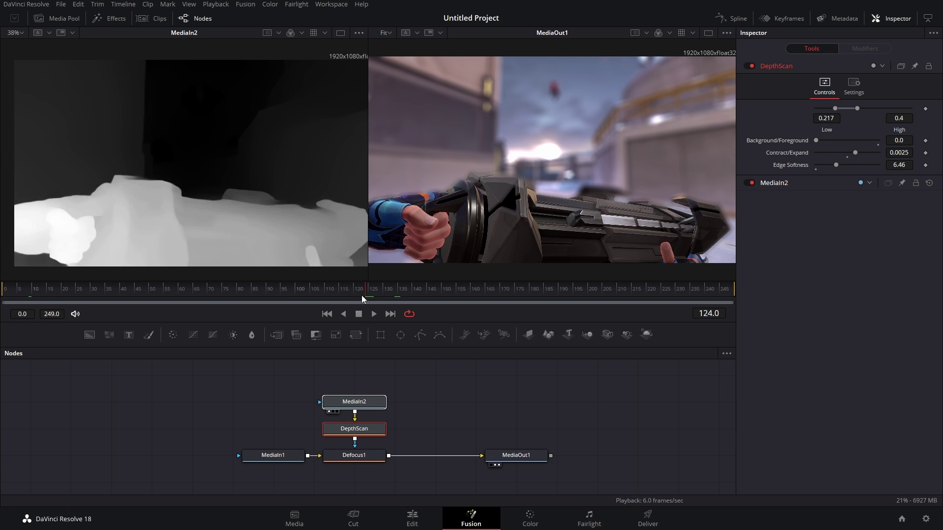
{"action": "left_click_drag", "start_coordinate": [364, 289], "coordinate": [2, 289]}
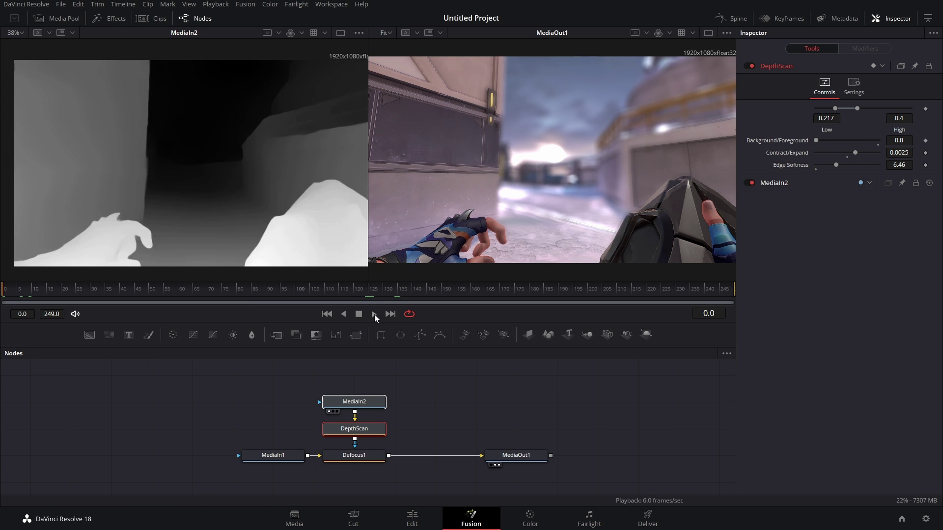
{"action": "left_click", "coordinate": [374, 314]}
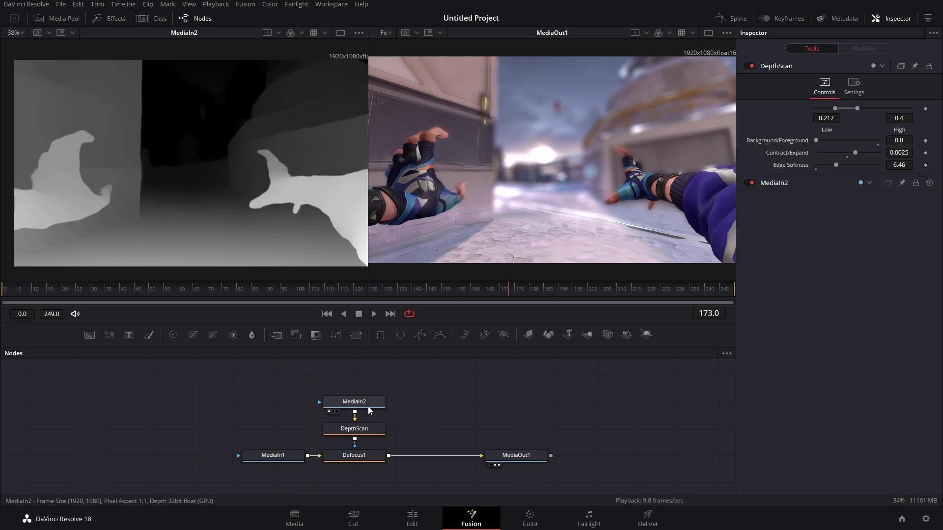
- Move MediaIn2 up and insert a Frame Average node between it and DepthScan
{"action": "left_click_drag", "start_coordinate": [369, 405], "coordinate": [368, 379]}
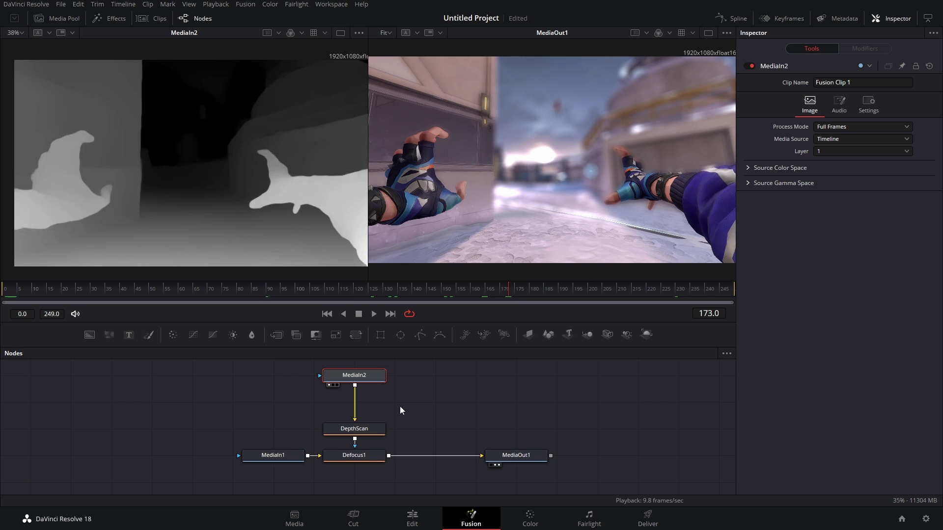
{"action": "key", "text": "shift+space"}
{"action": "type", "text": "fram"}
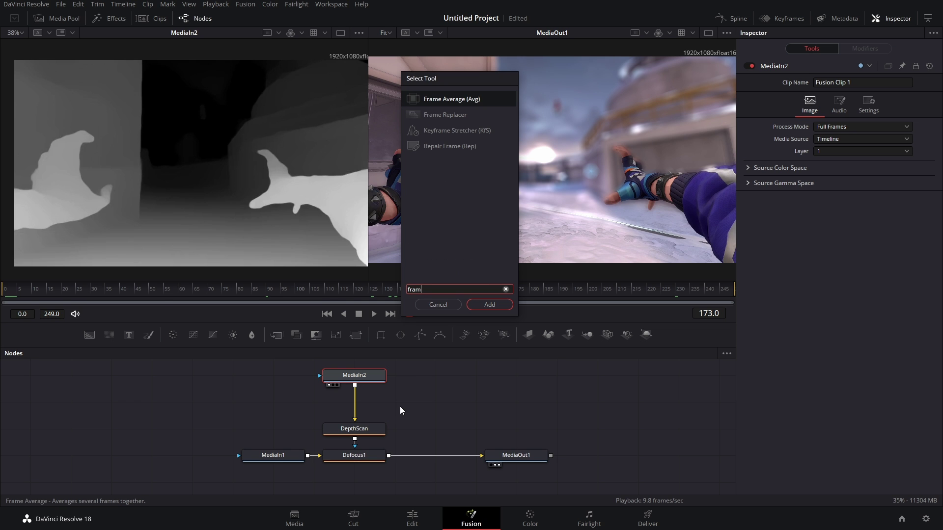
{"action": "key", "text": "Return"}
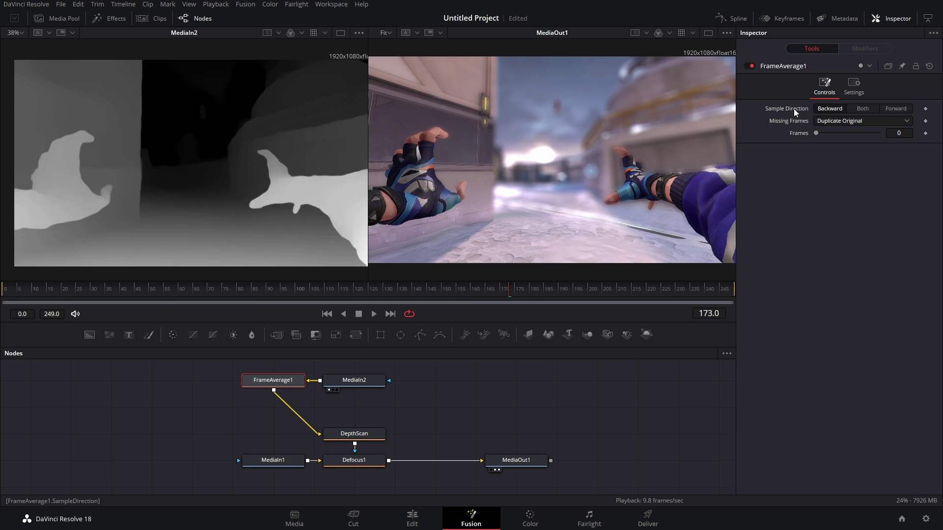
- Set FrameAverage1's sample direction to Both with 2 frames, and play back the clip
{"action": "left_click", "coordinate": [859, 109]}
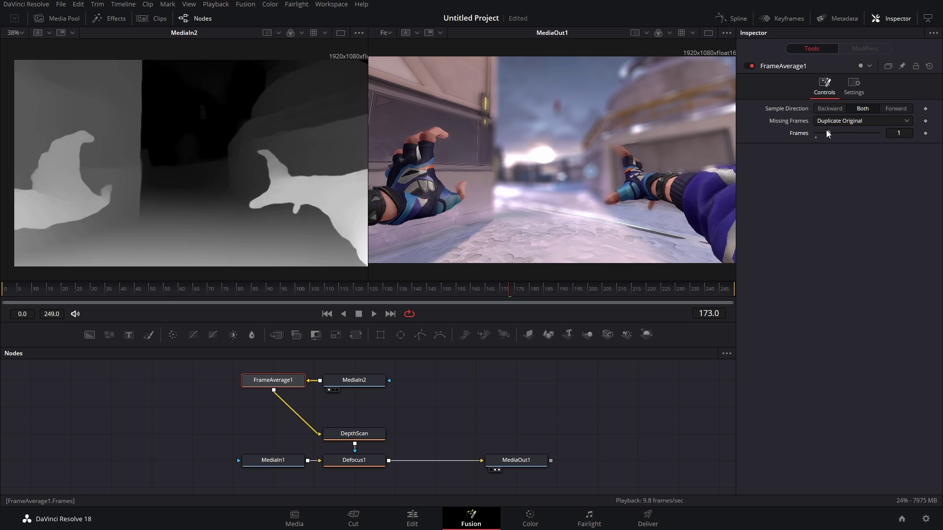
{"action": "left_click", "coordinate": [375, 313]}
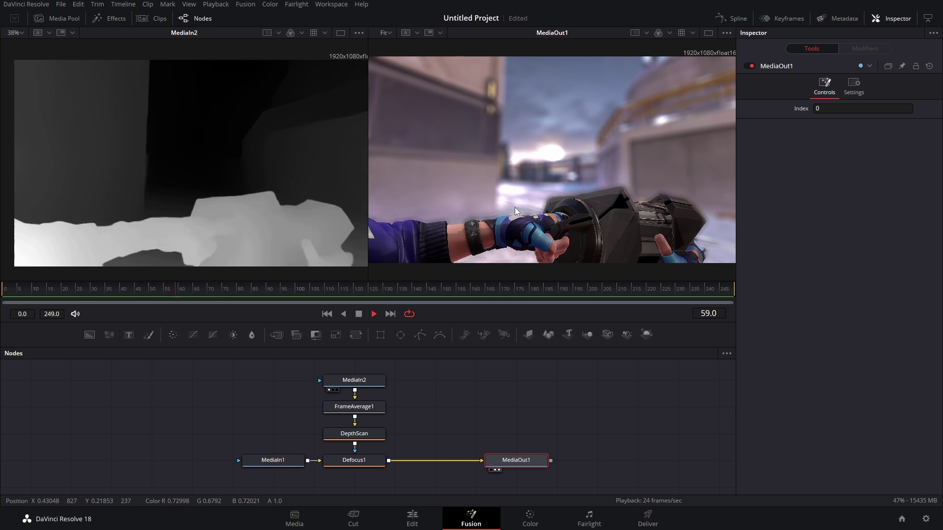